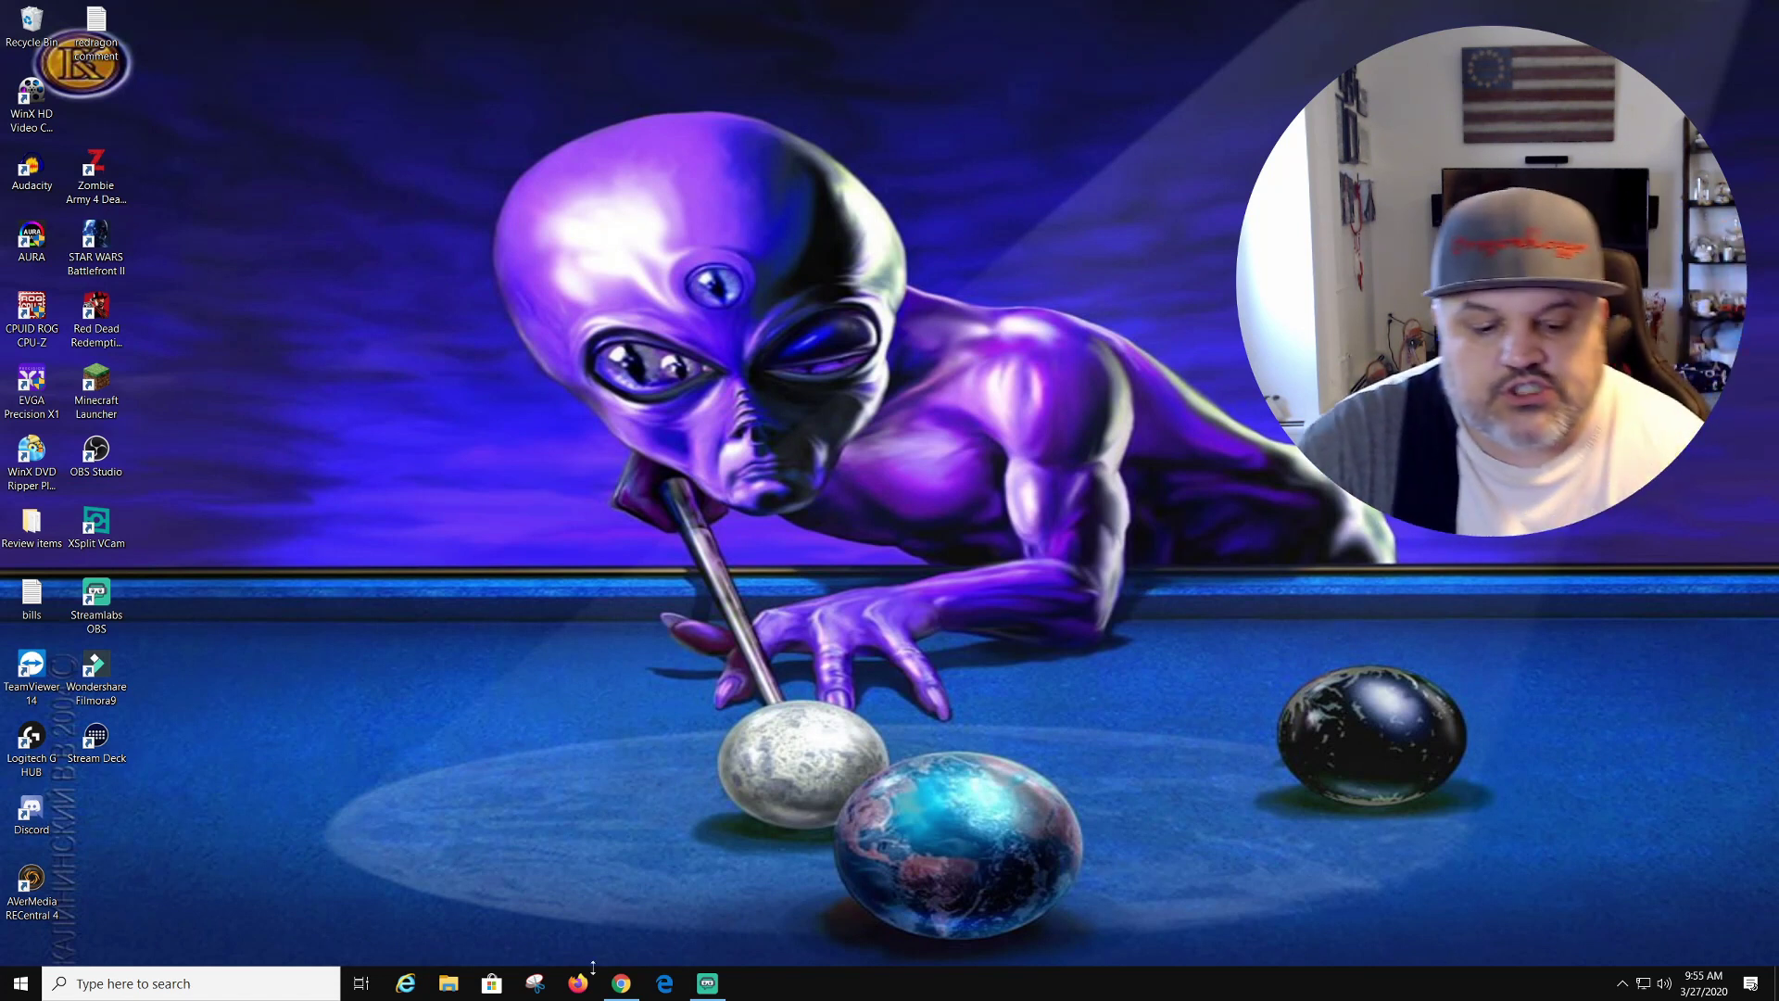
# - On the Redragon software page, dismiss the popup and open the H710 Win10 headset download
pyautogui.click(628, 989)
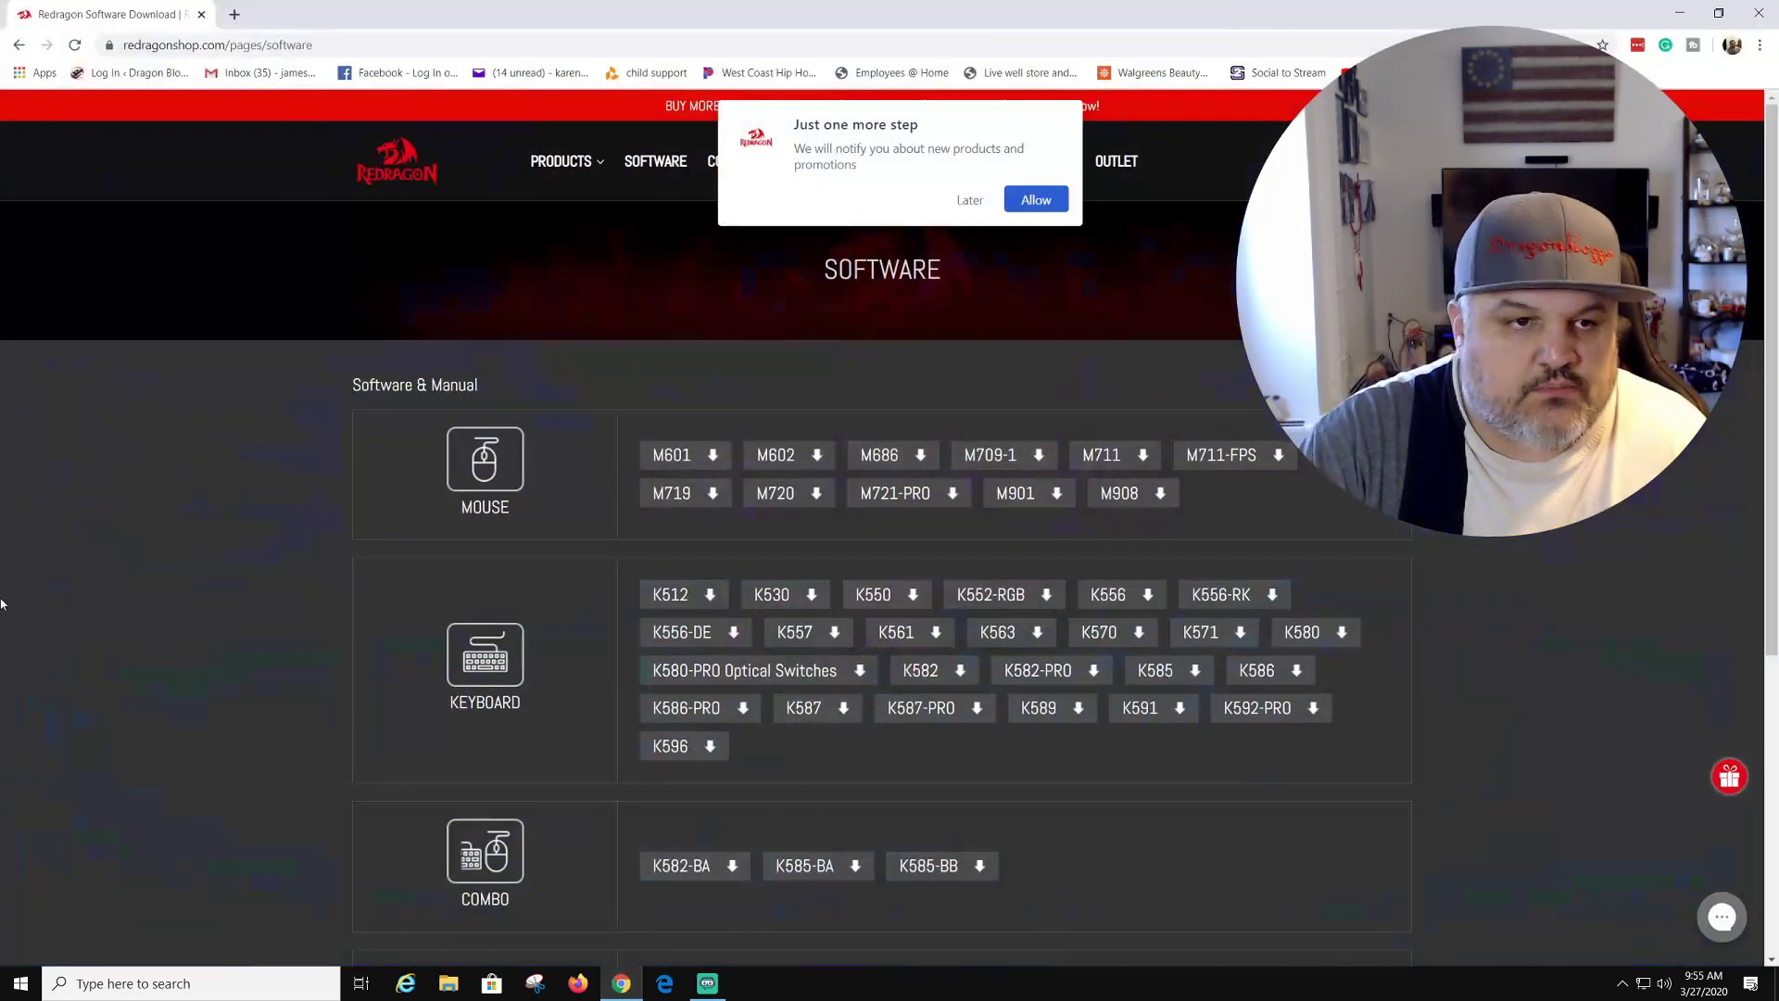
pyautogui.click(969, 201)
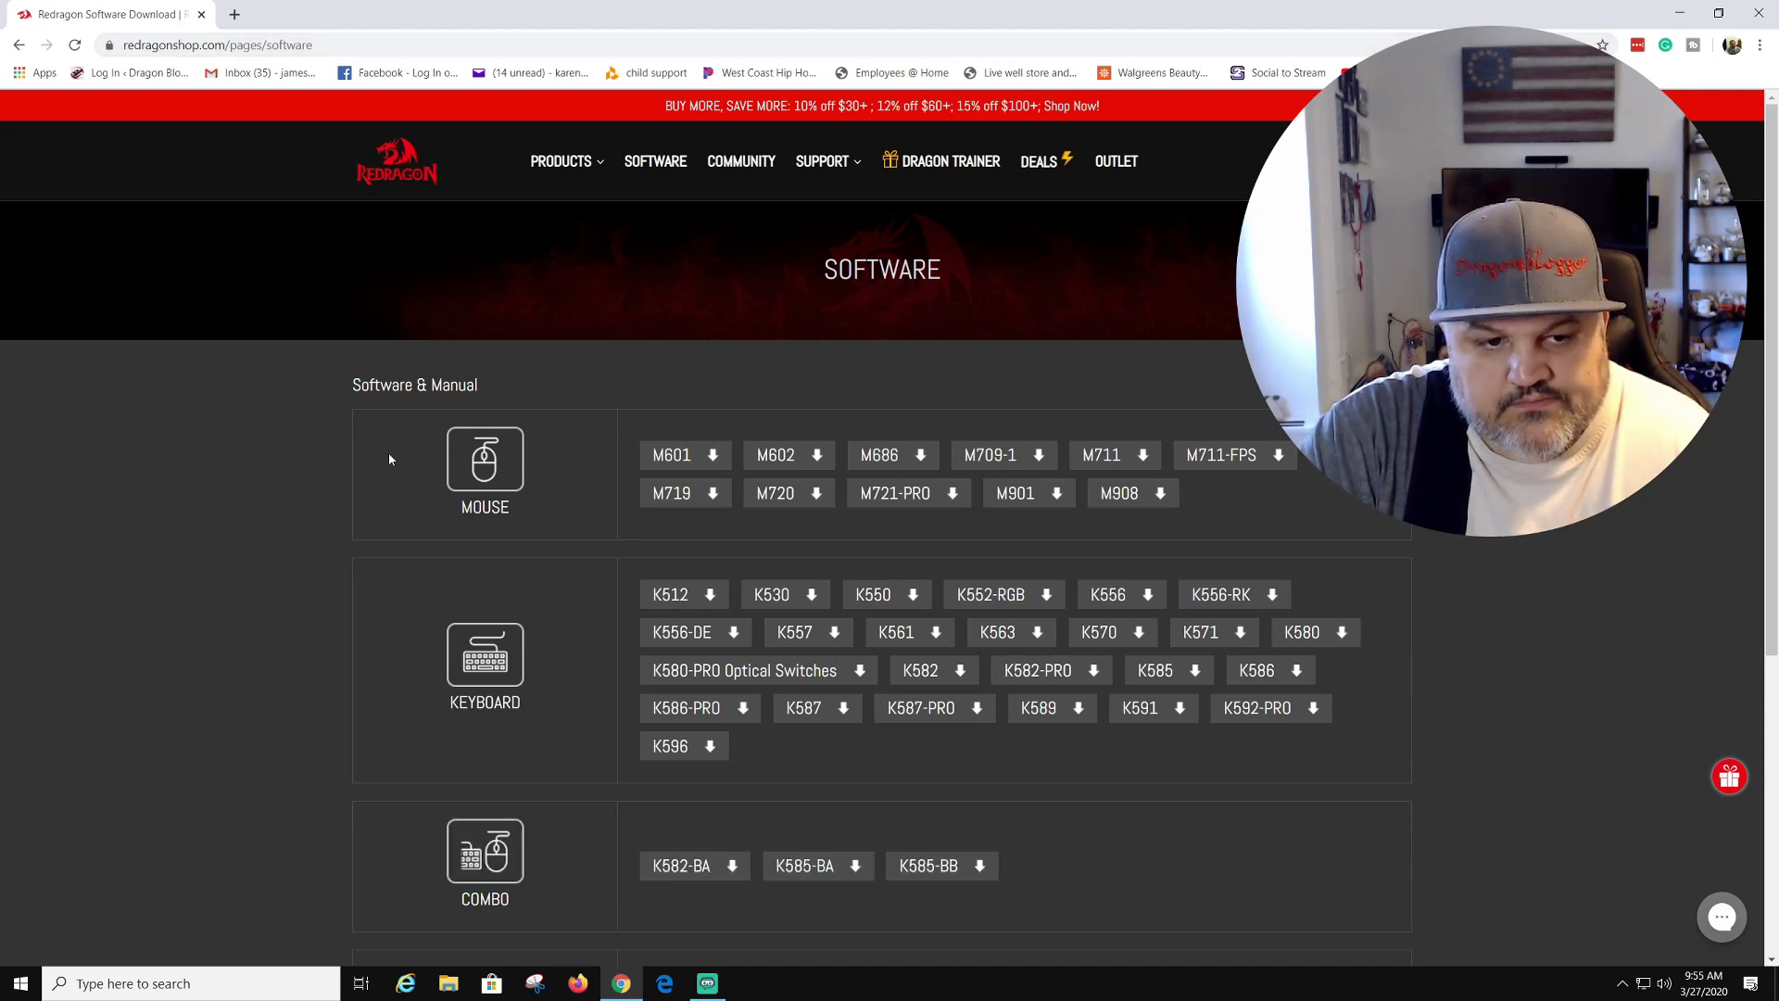
pyautogui.scroll(-4, 560, 537)
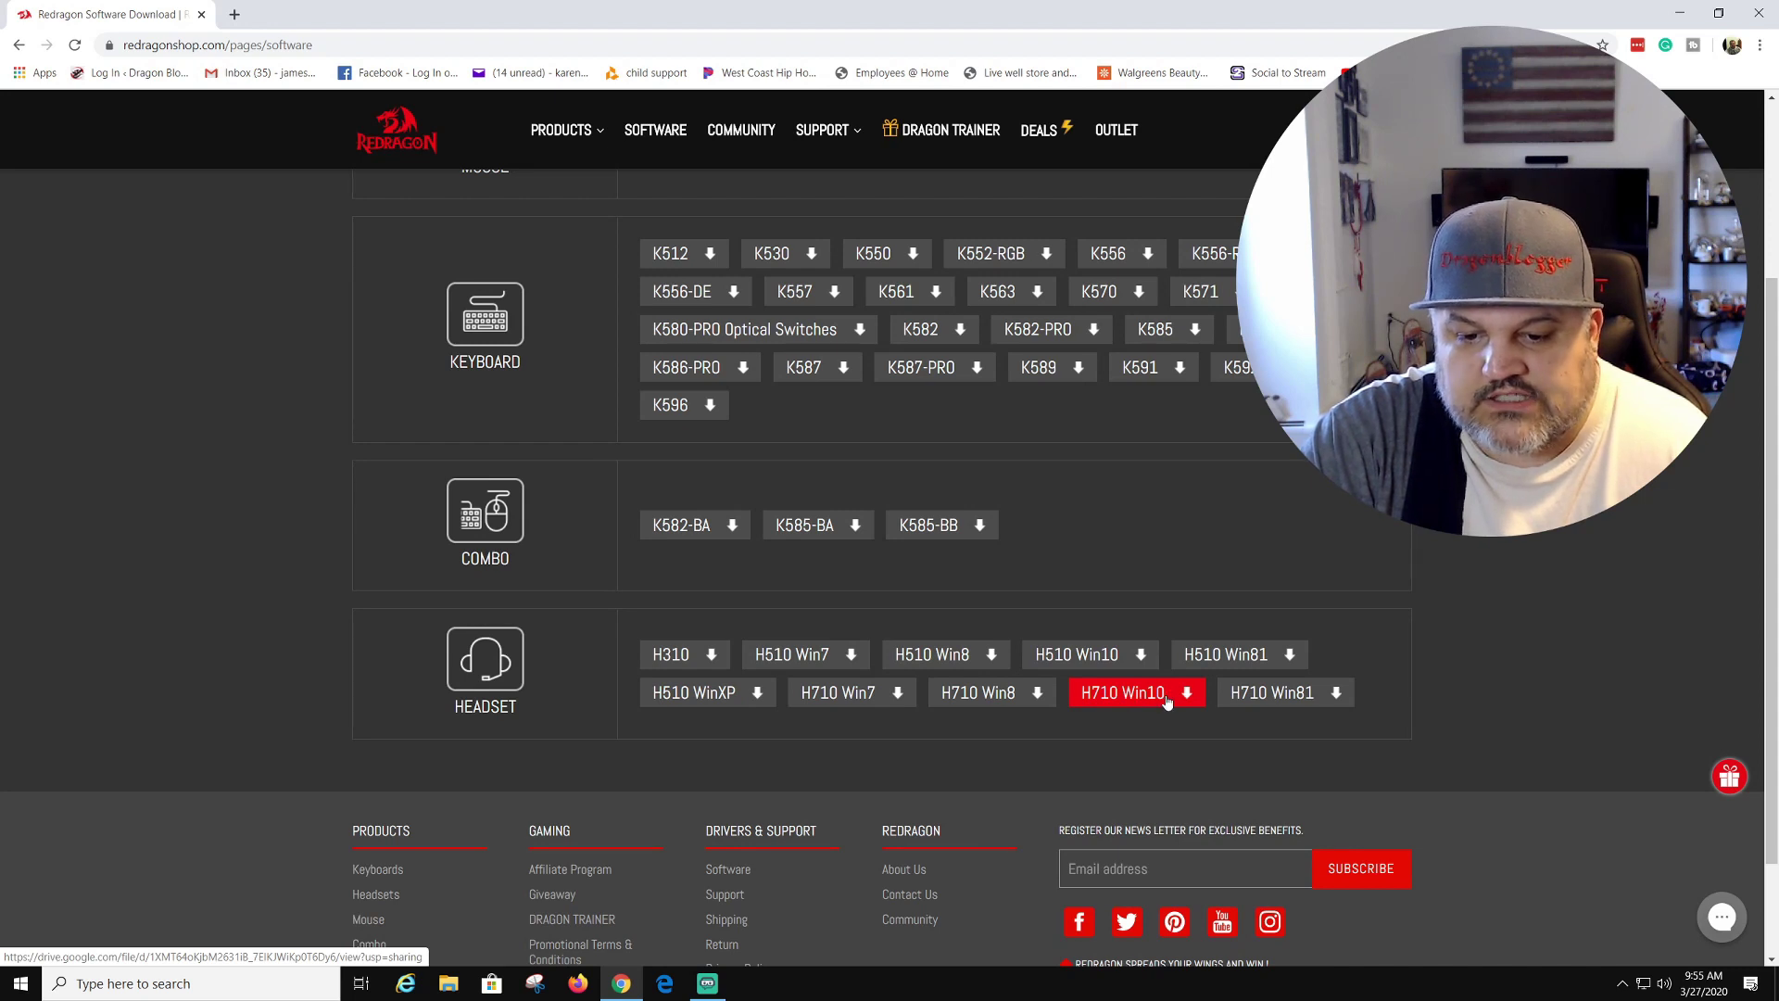
pyautogui.click(1167, 702)
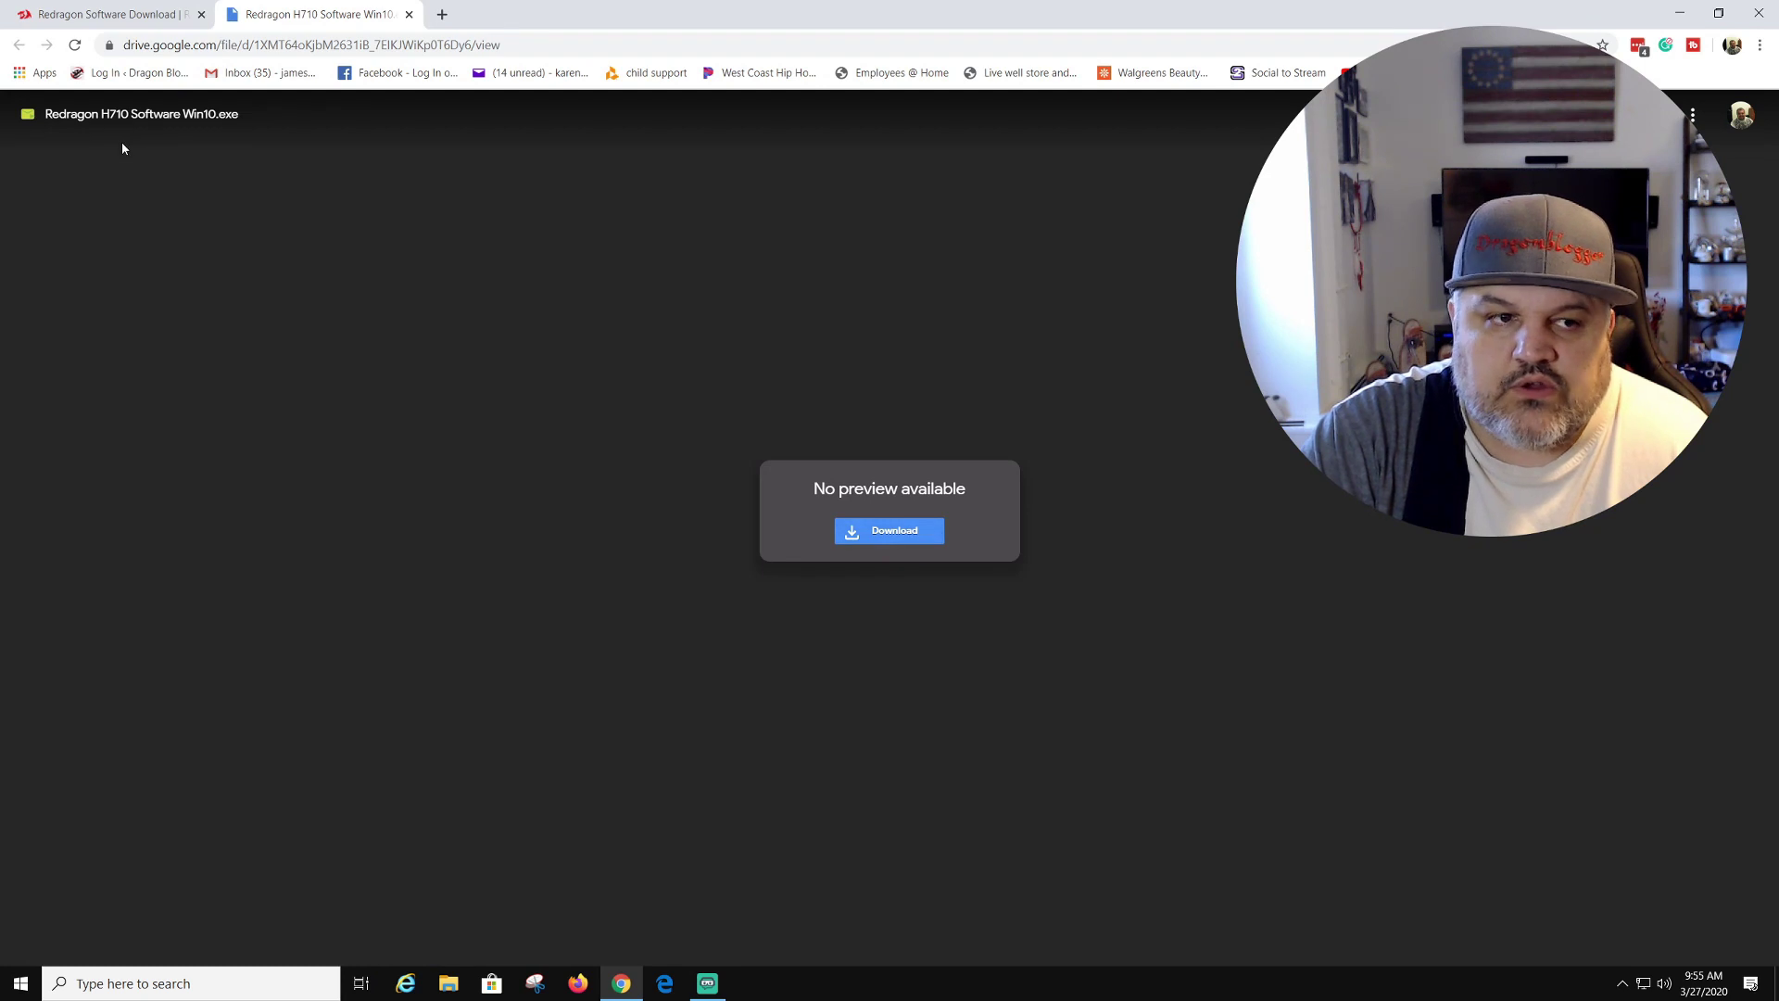
pyautogui.click(409, 13)
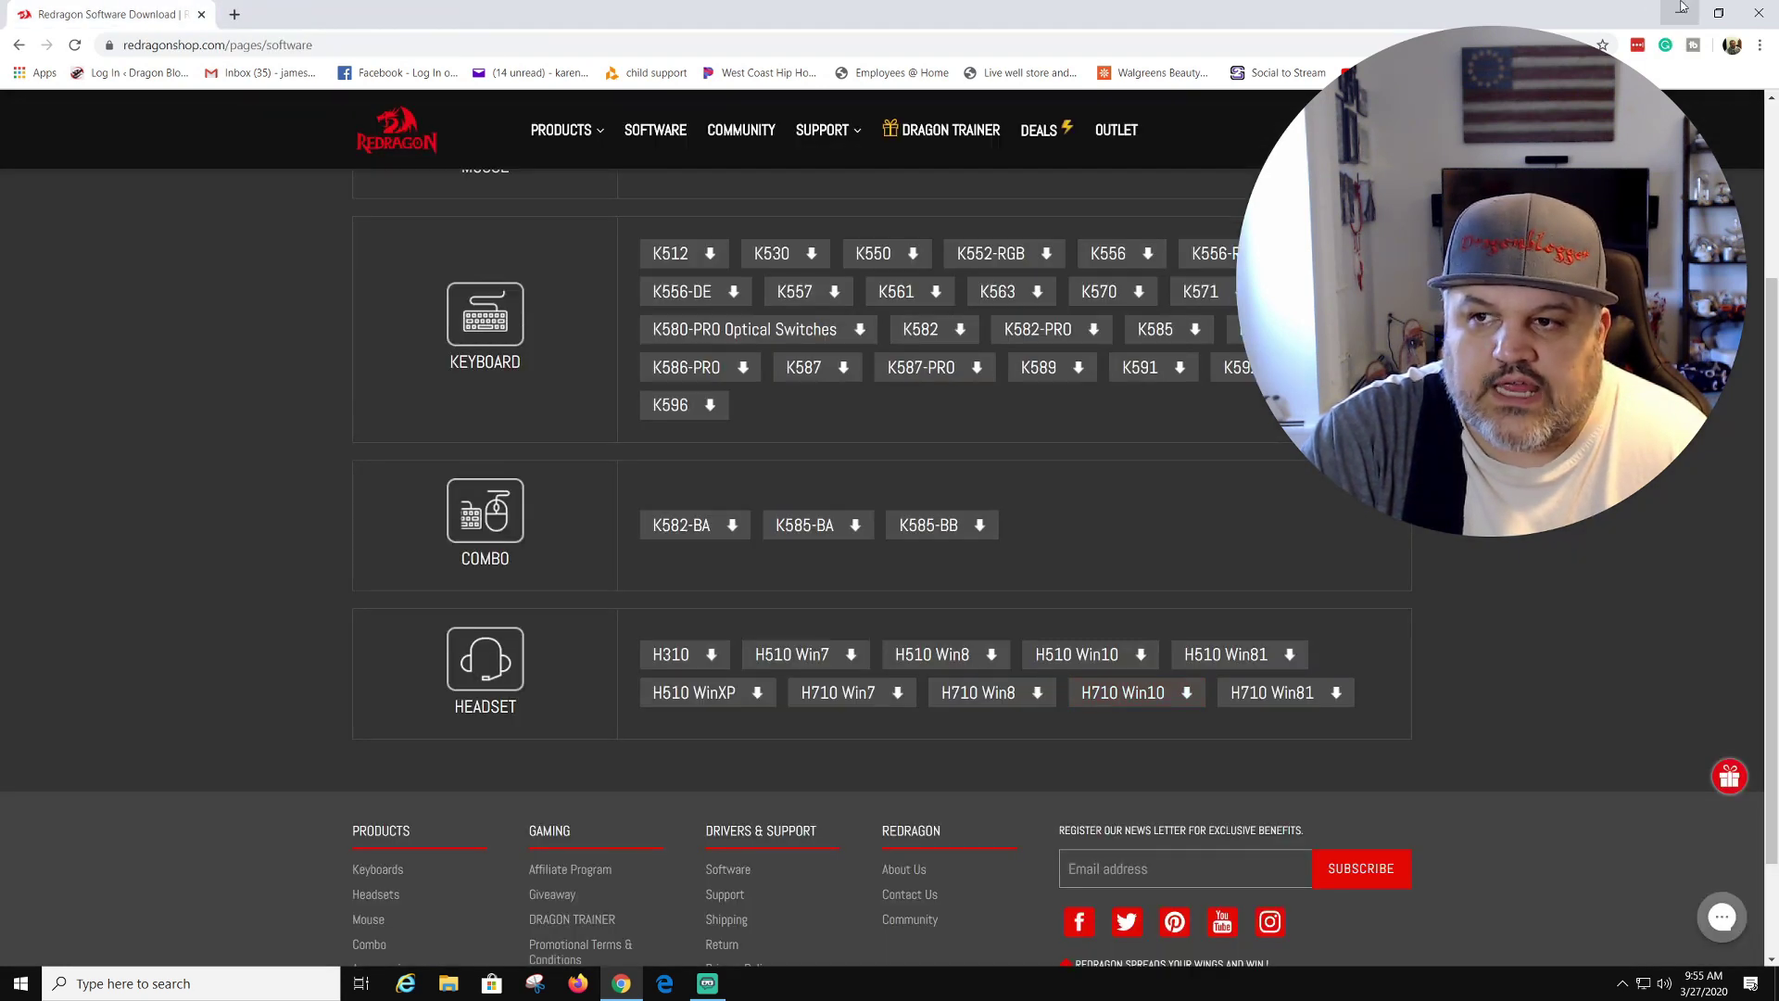
# - In Downloads, open the H710 Win10 folder in a maximized File Explorer and launch Setup
pyautogui.click(1682, 11)
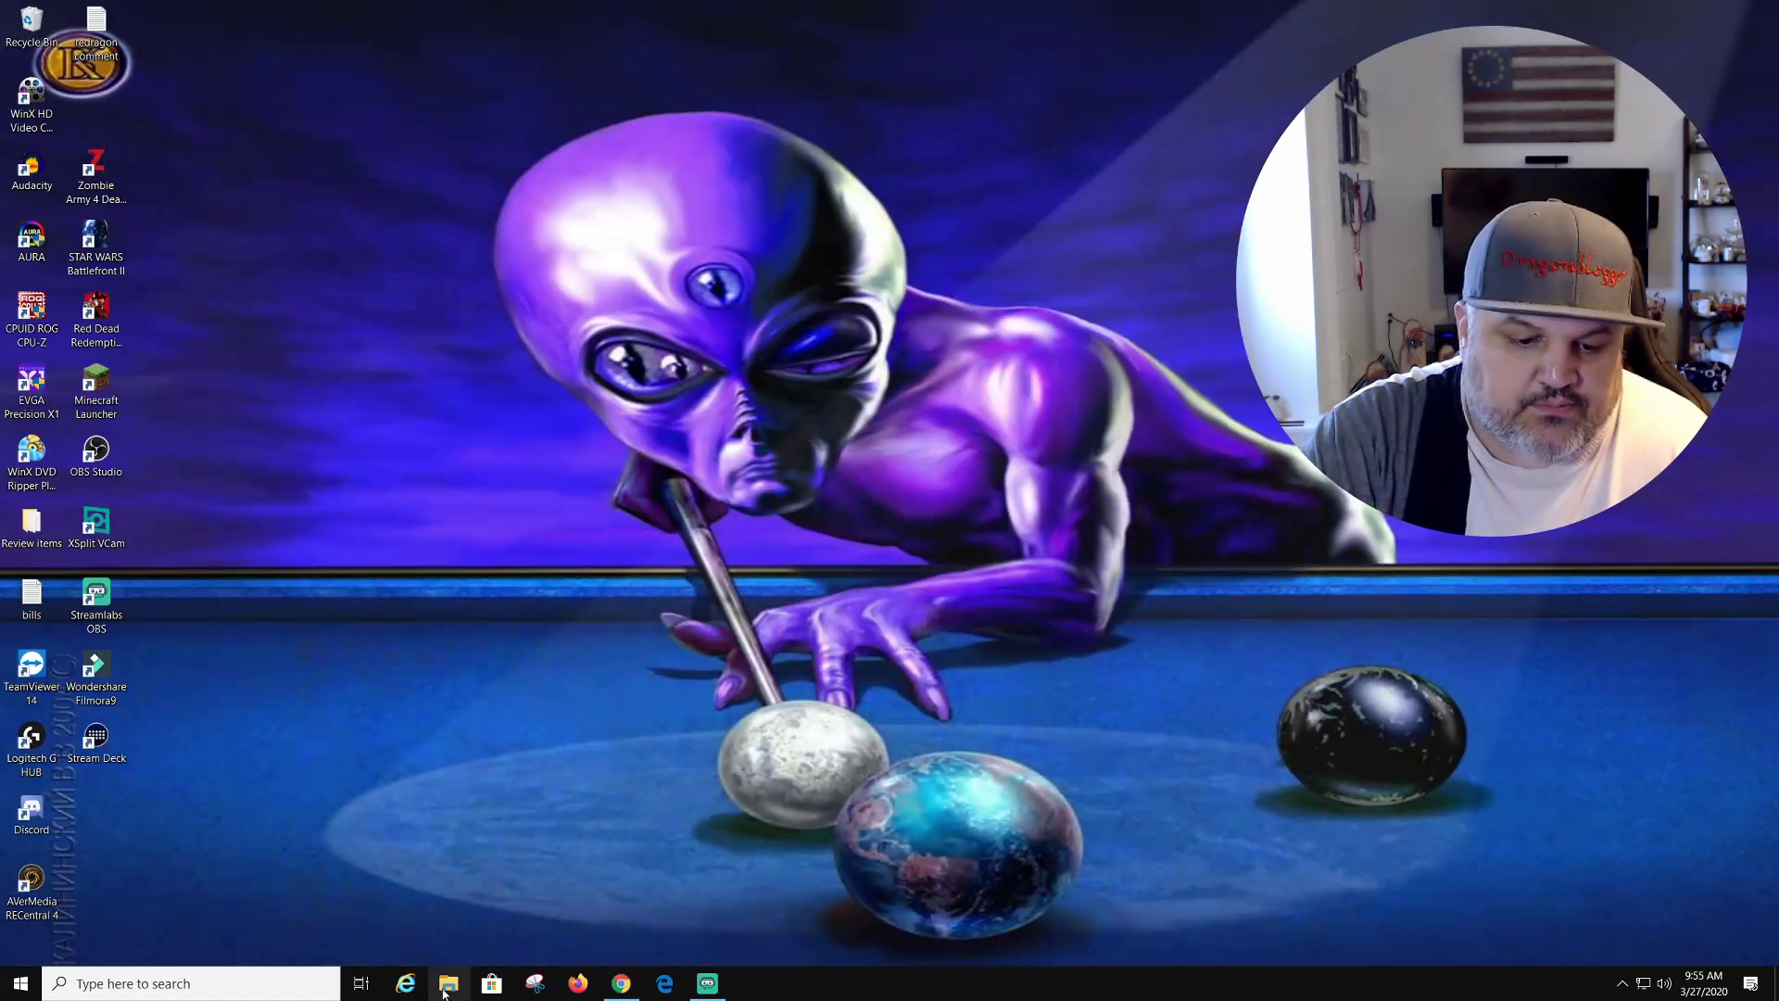
pyautogui.click(449, 983)
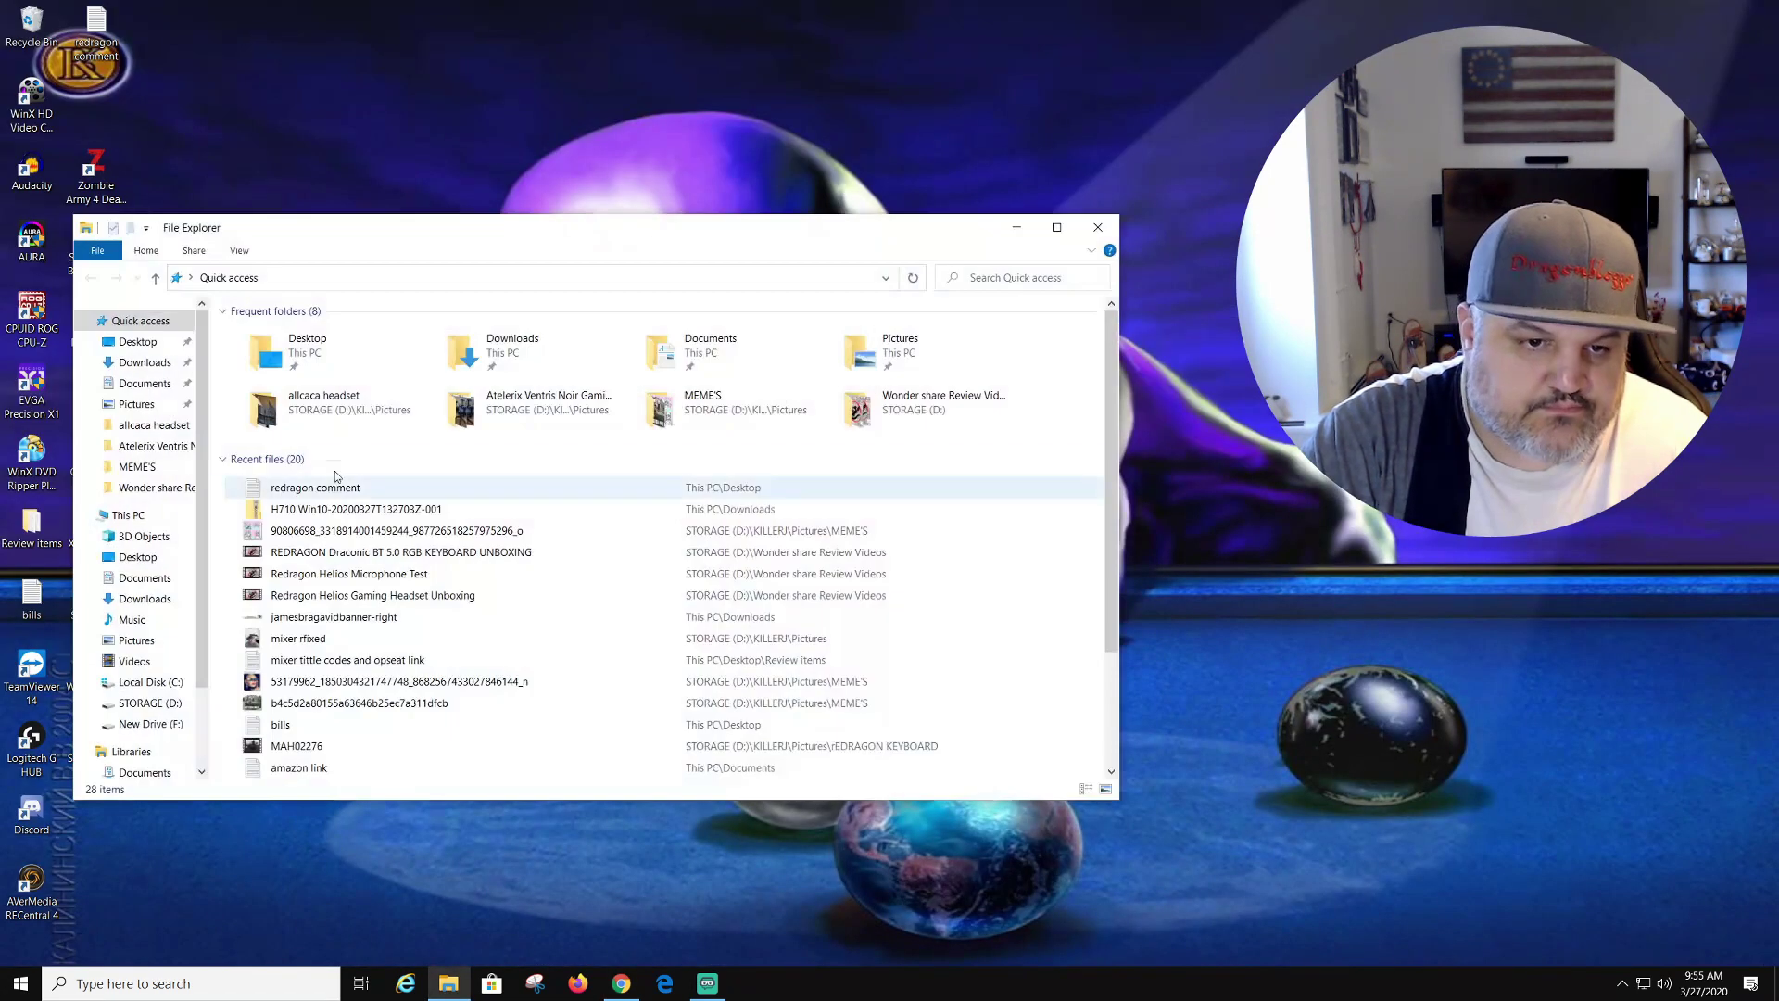
pyautogui.click(145, 599)
pyautogui.doubleClick(368, 371)
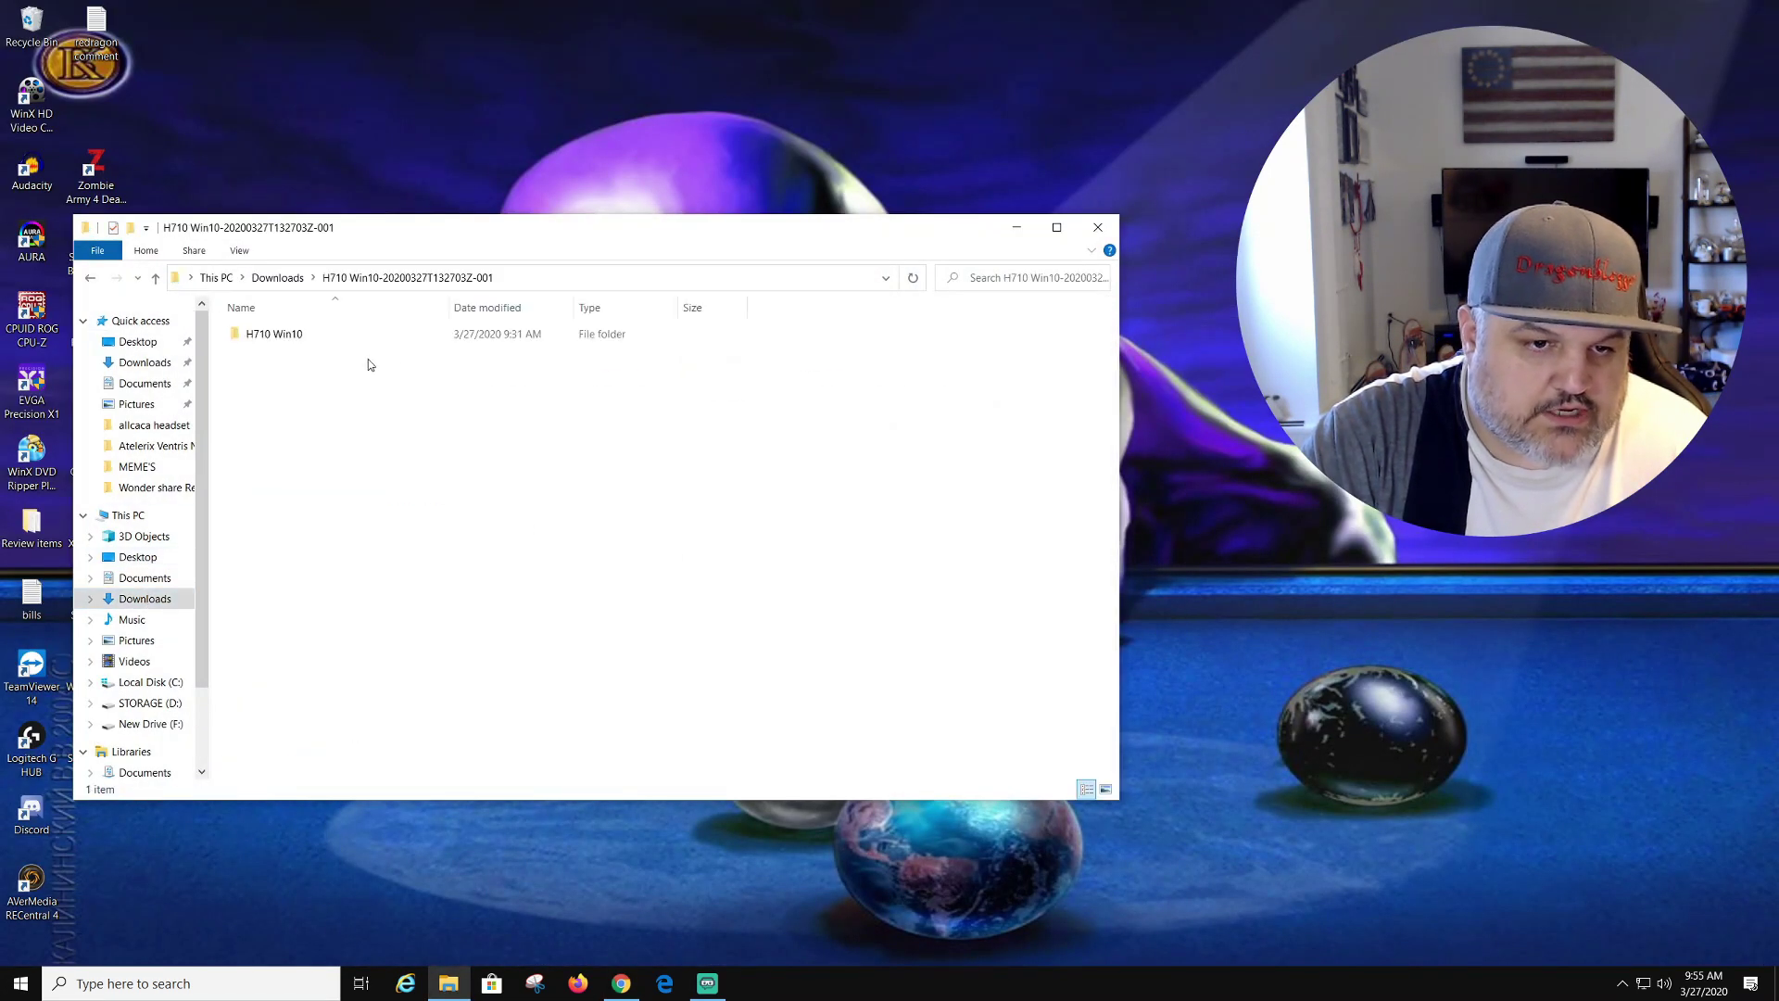
pyautogui.click(1057, 227)
pyautogui.click(193, 116)
pyautogui.doubleClick(194, 116)
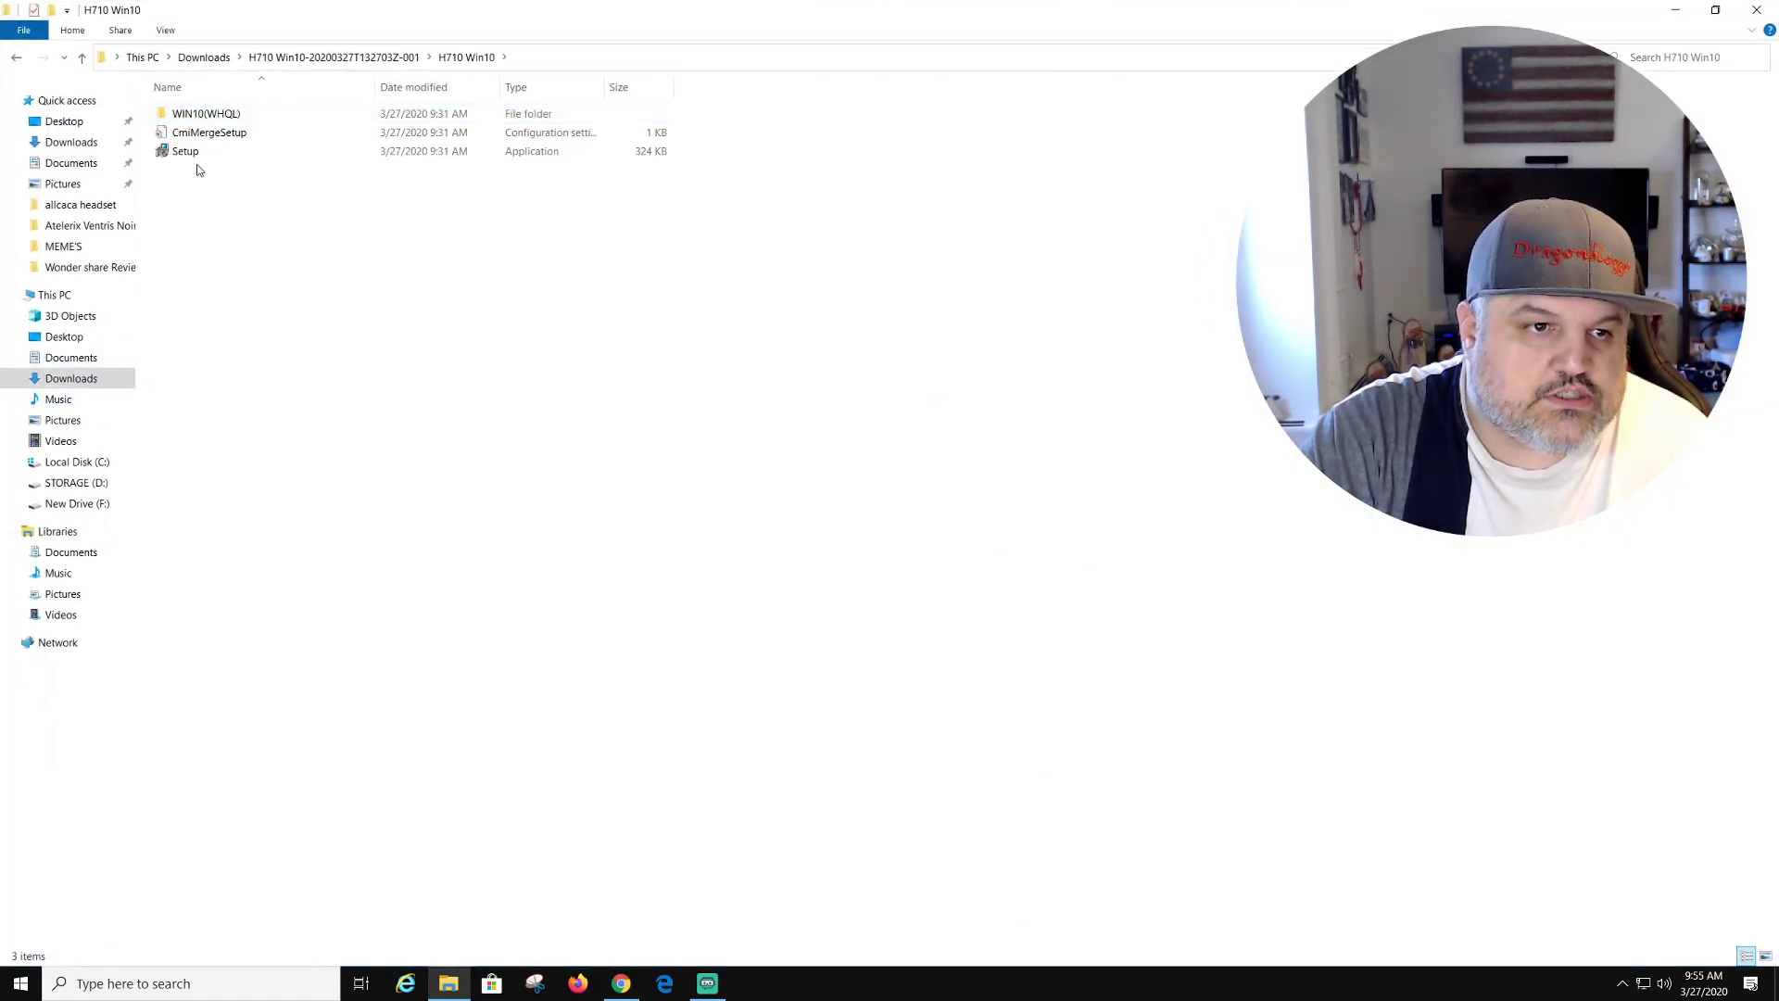
pyautogui.doubleClick(185, 152)
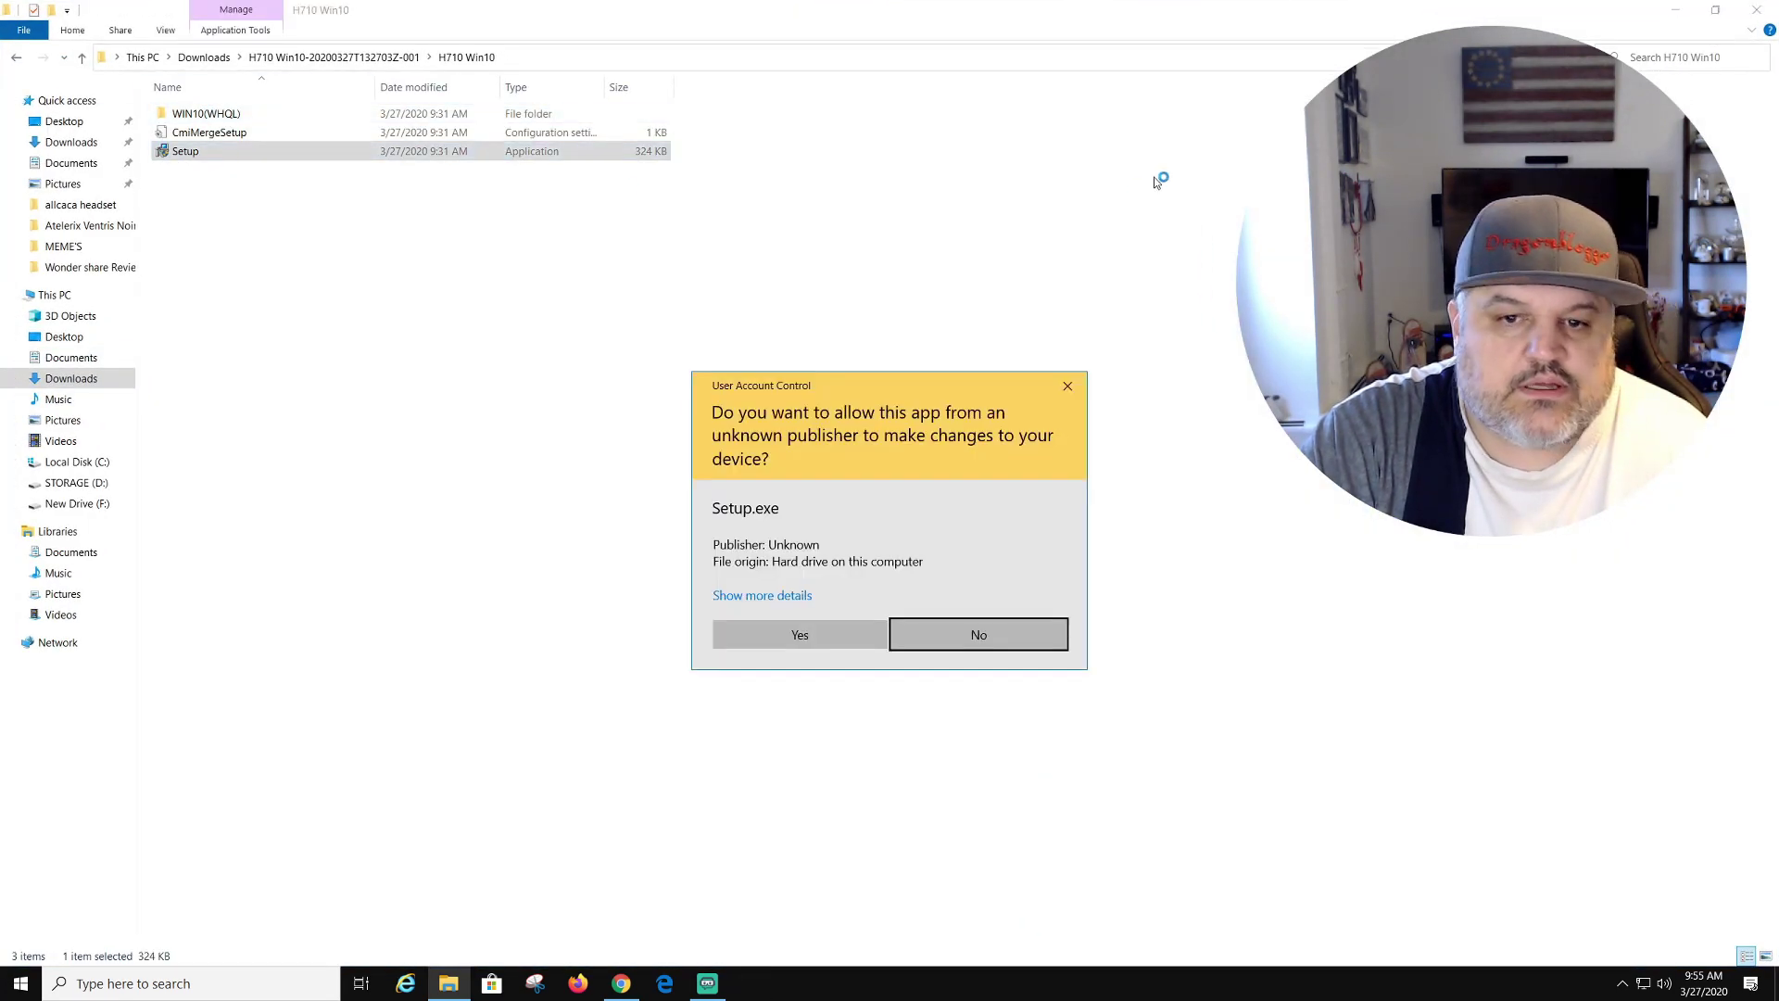
# - Allow the setup to make changes and continue past the InstallShield welcome page
pyautogui.click(798, 634)
pyautogui.press('super+d')
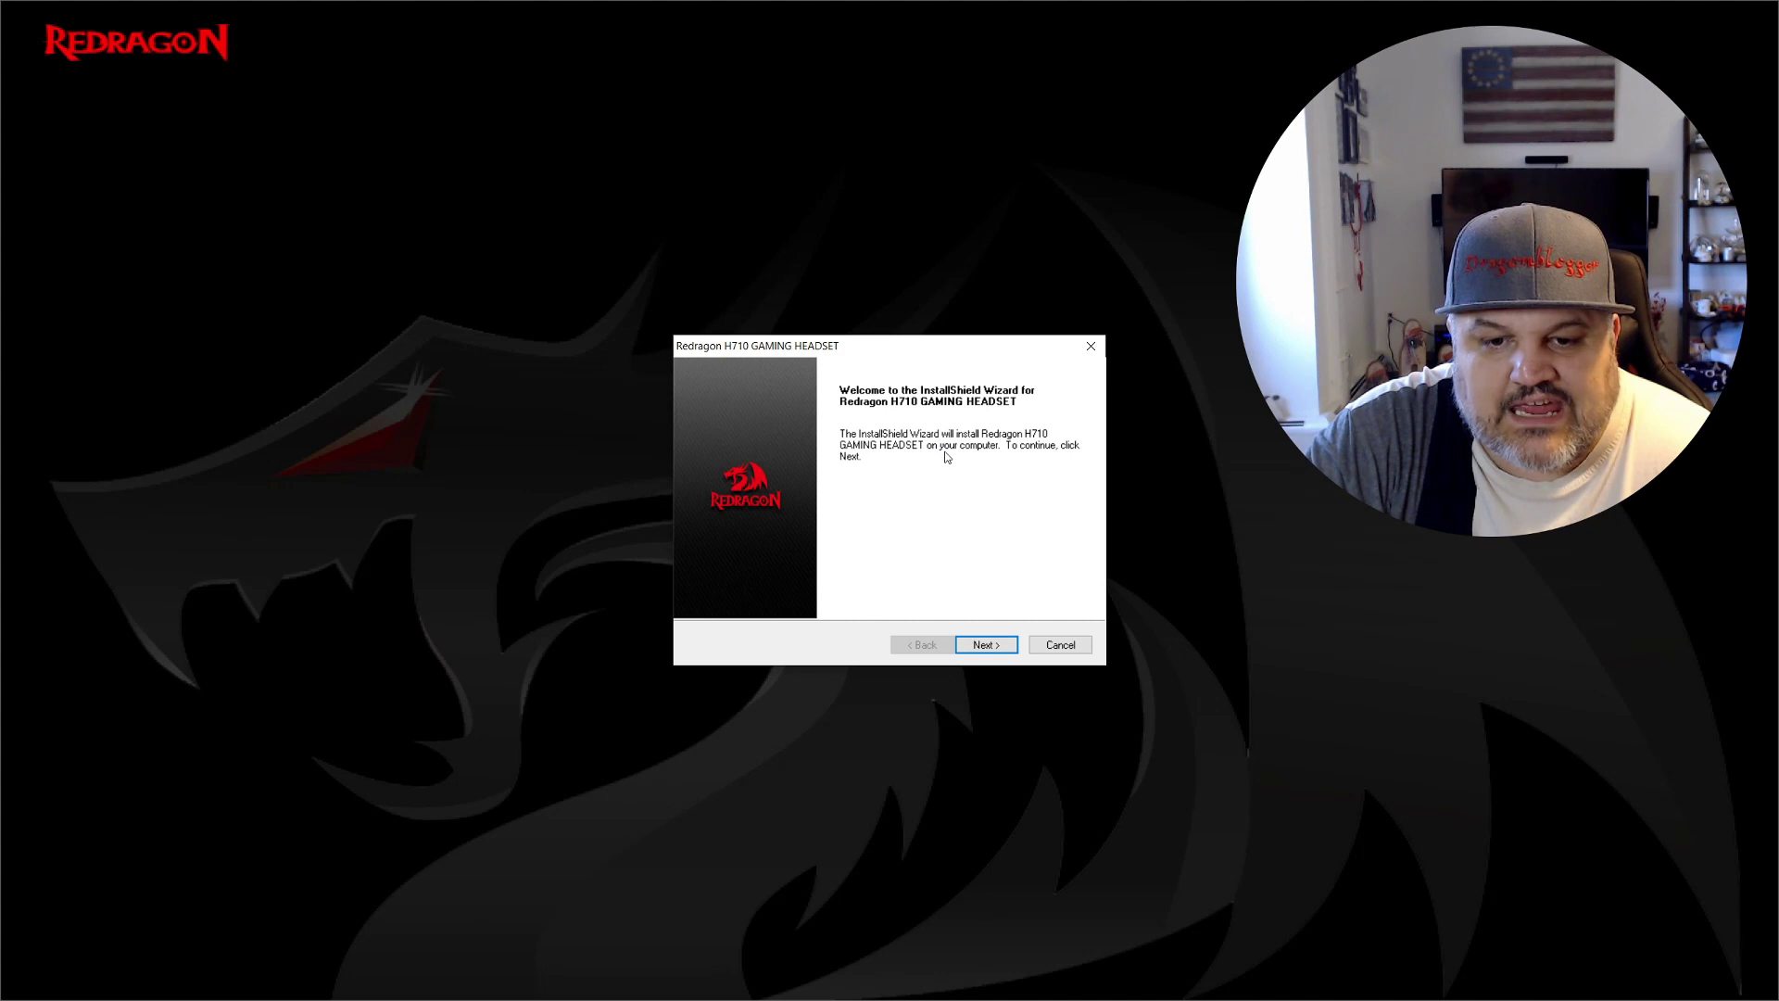
pyautogui.click(993, 643)
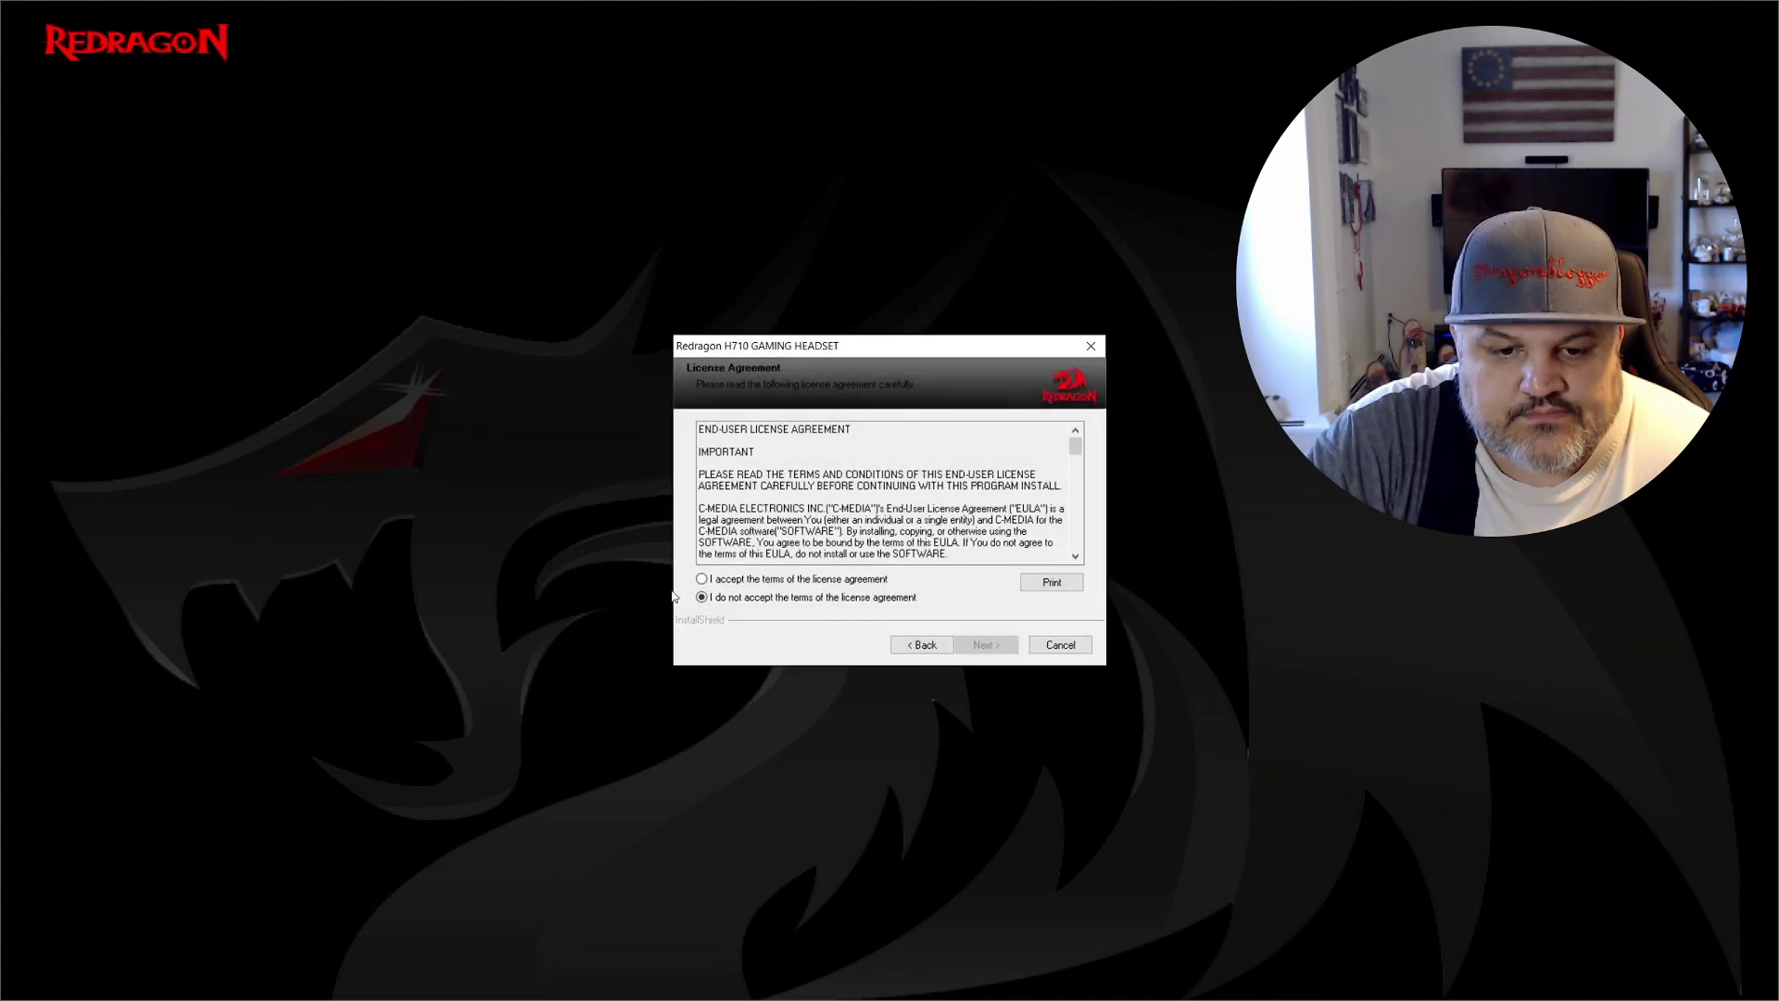
# - Accept the license agreement and start installing the Redragon H710 software
pyautogui.click(702, 579)
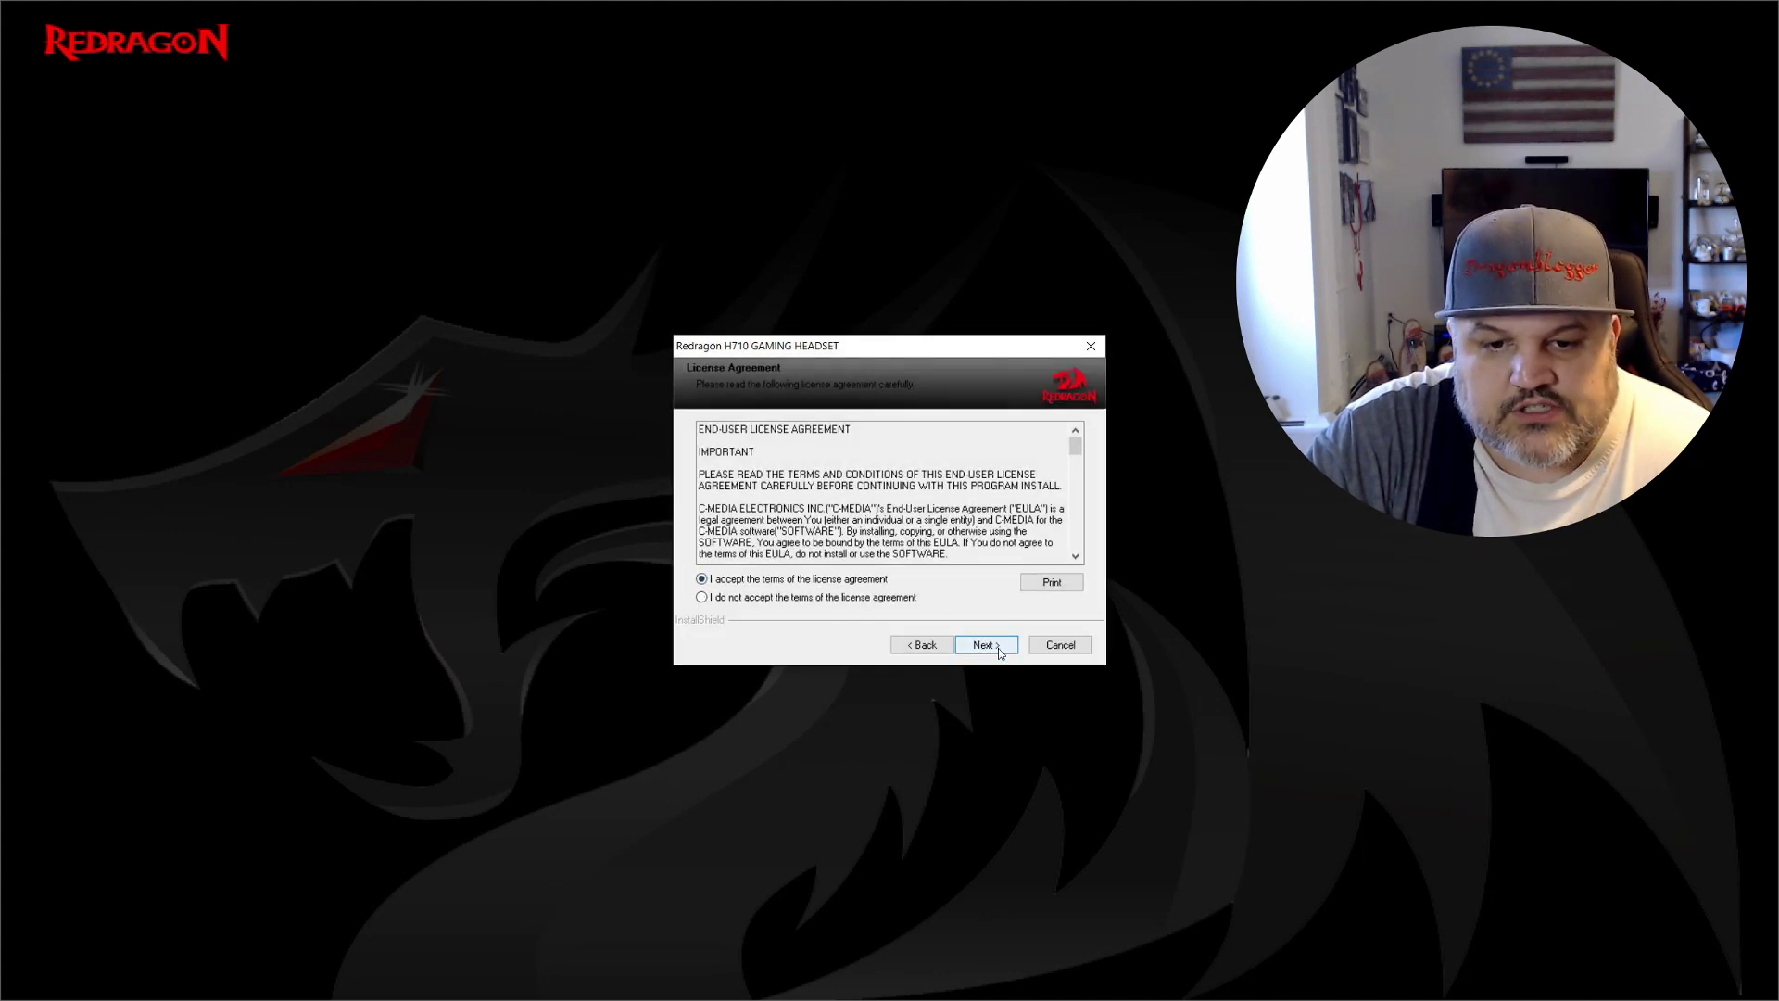
pyautogui.scroll(-10, 928, 530)
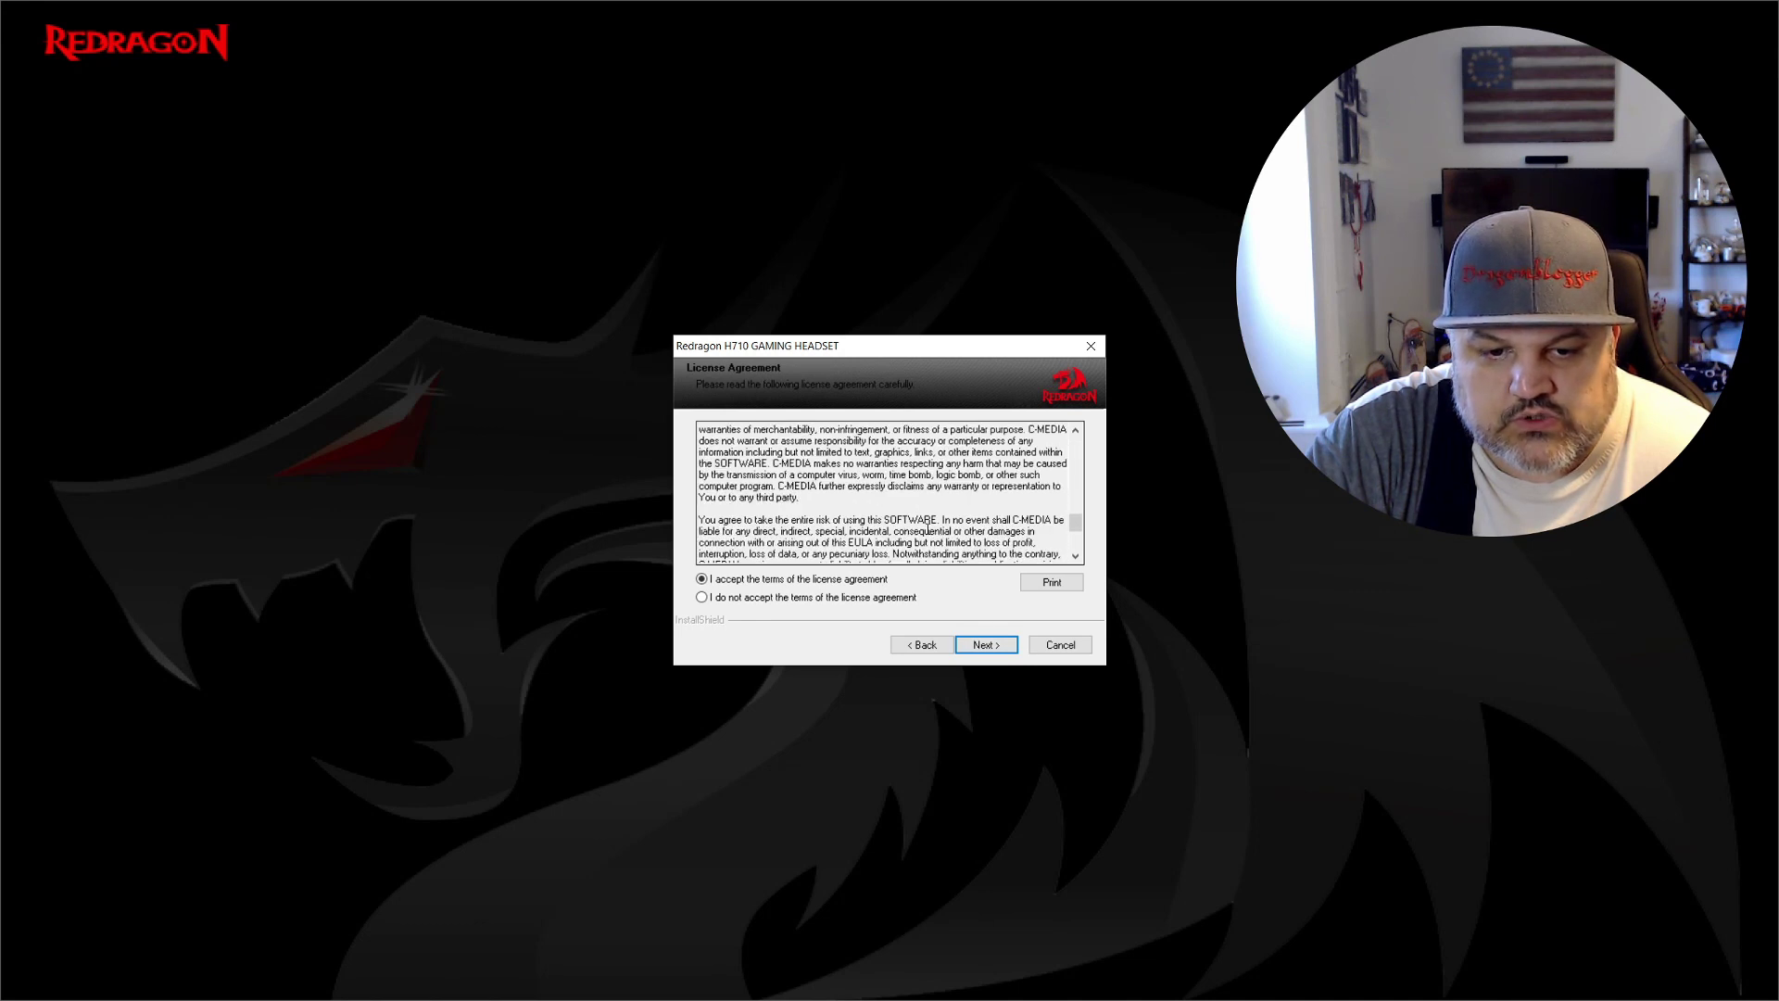
pyautogui.scroll(-5, 927, 530)
pyautogui.click(985, 646)
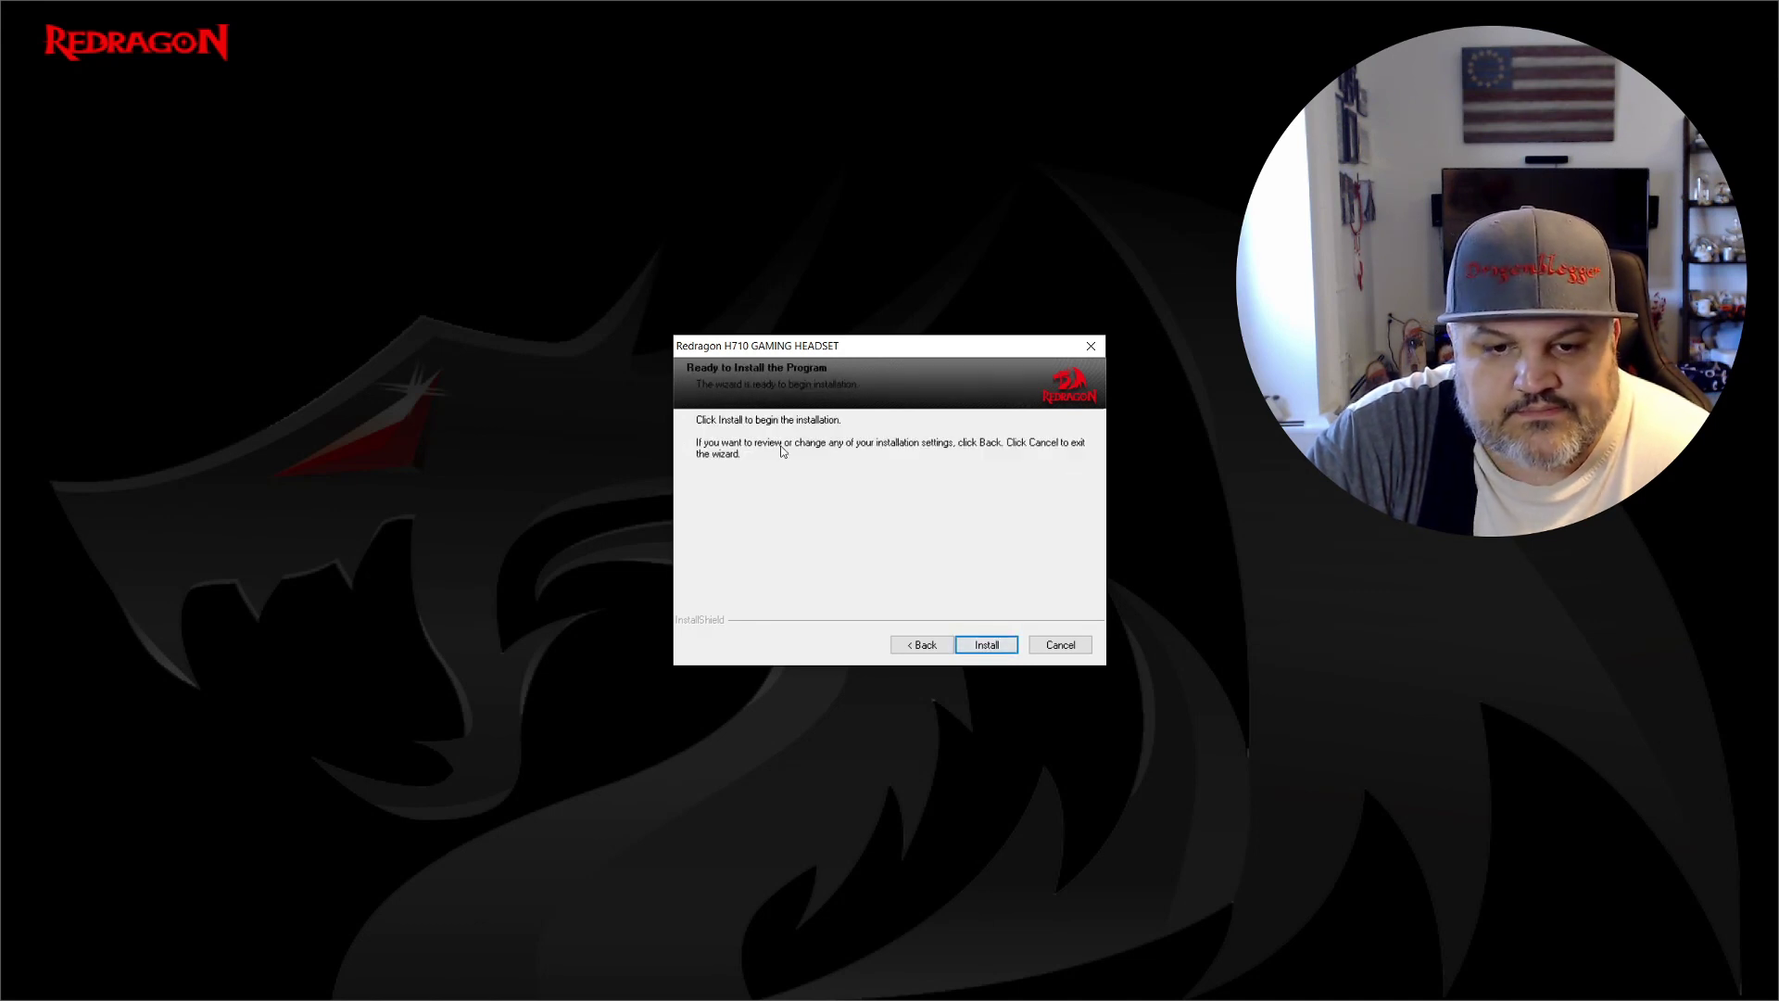
pyautogui.click(986, 644)
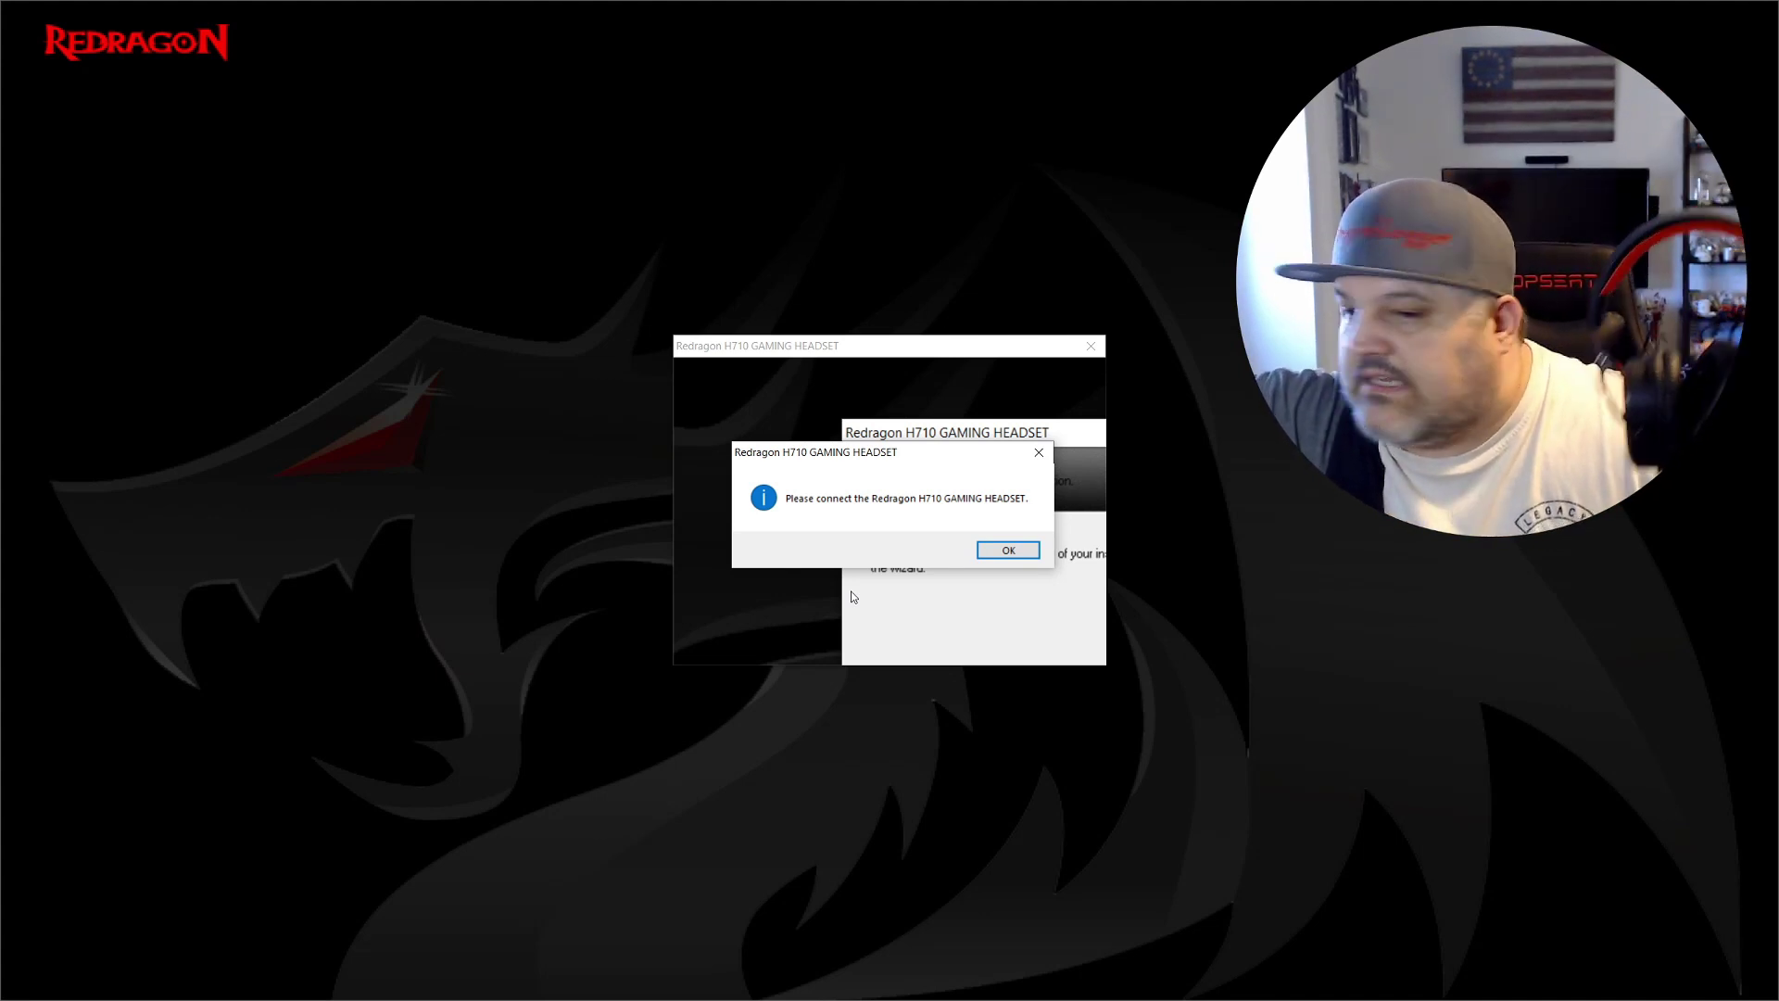
# - Acknowledge the connect-headset message and run the blocked installer anyway via SmartScreen's More info
pyautogui.click(990, 553)
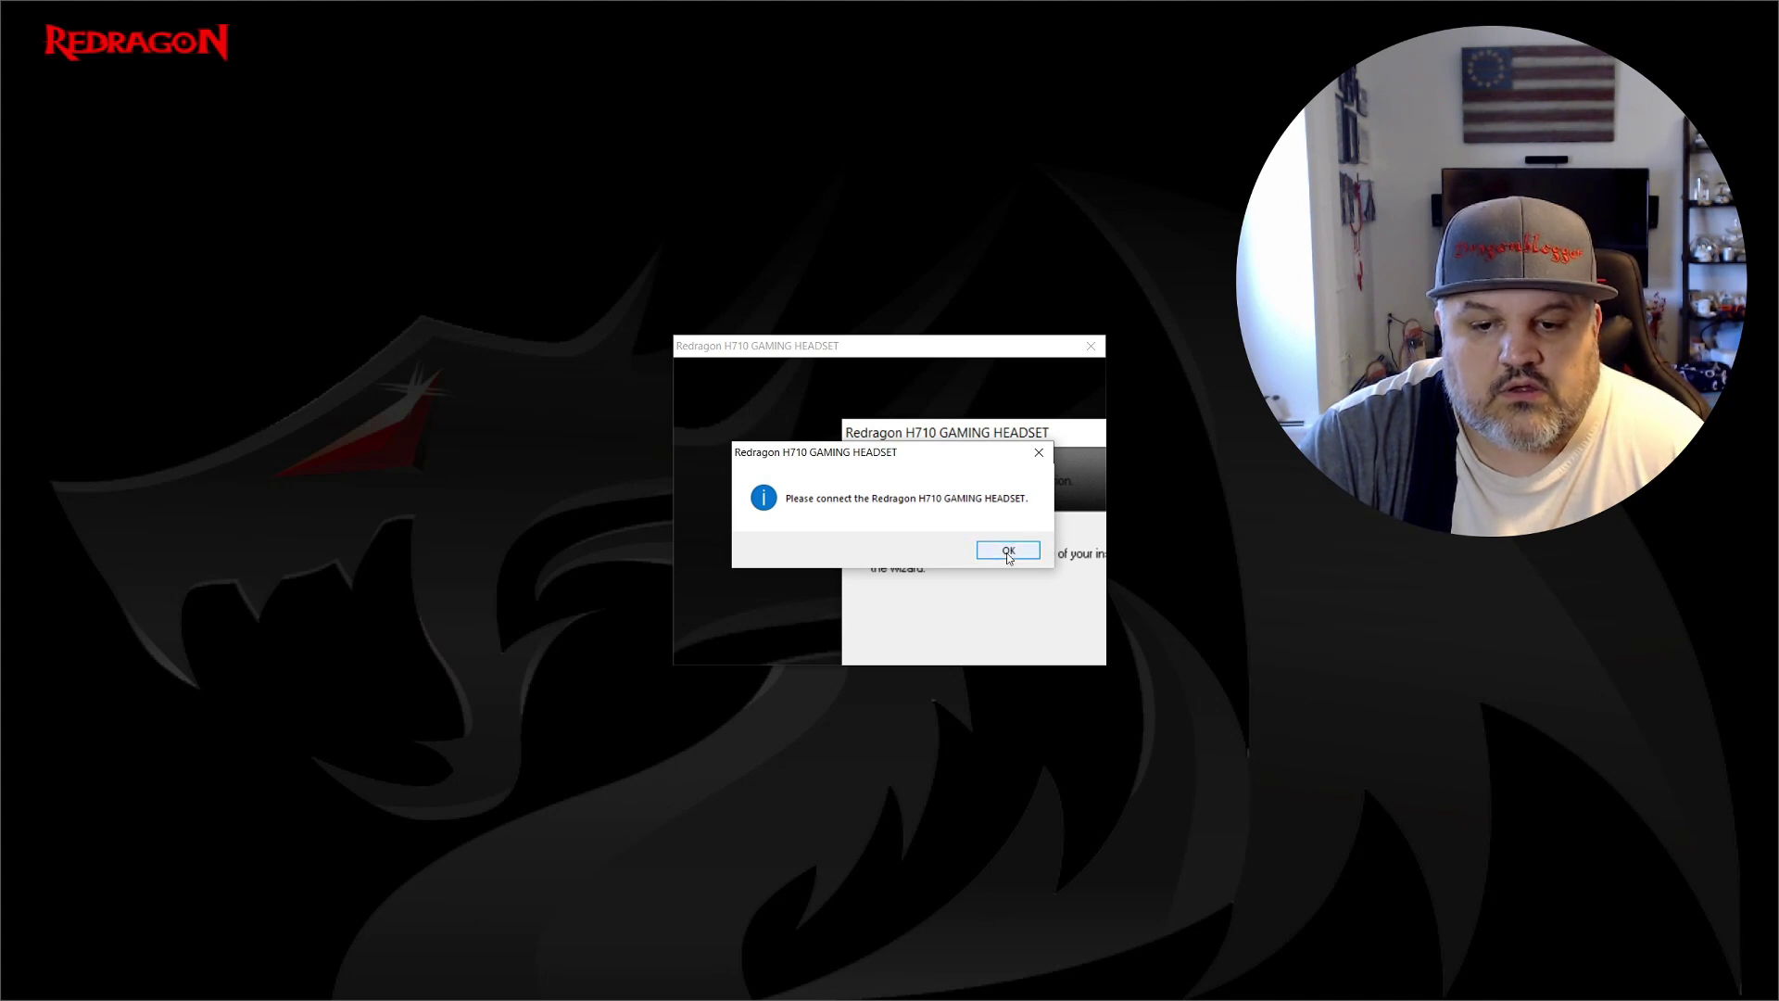
pyautogui.click(1003, 551)
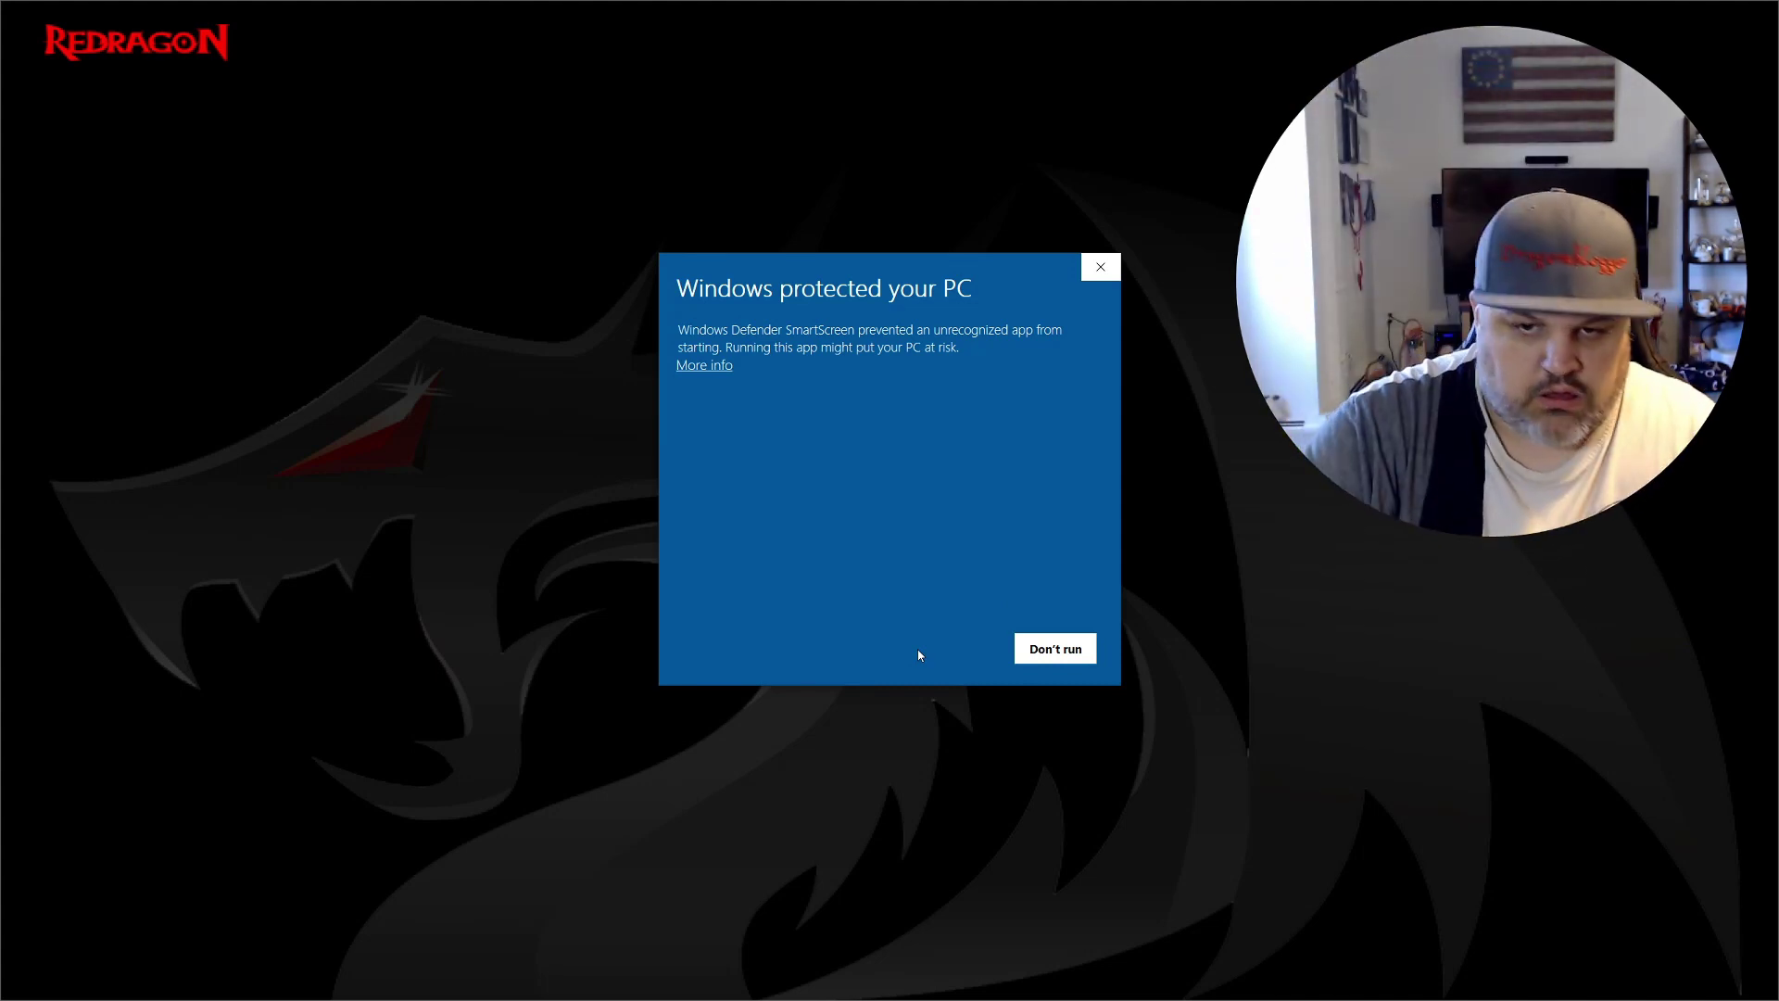
pyautogui.click(706, 371)
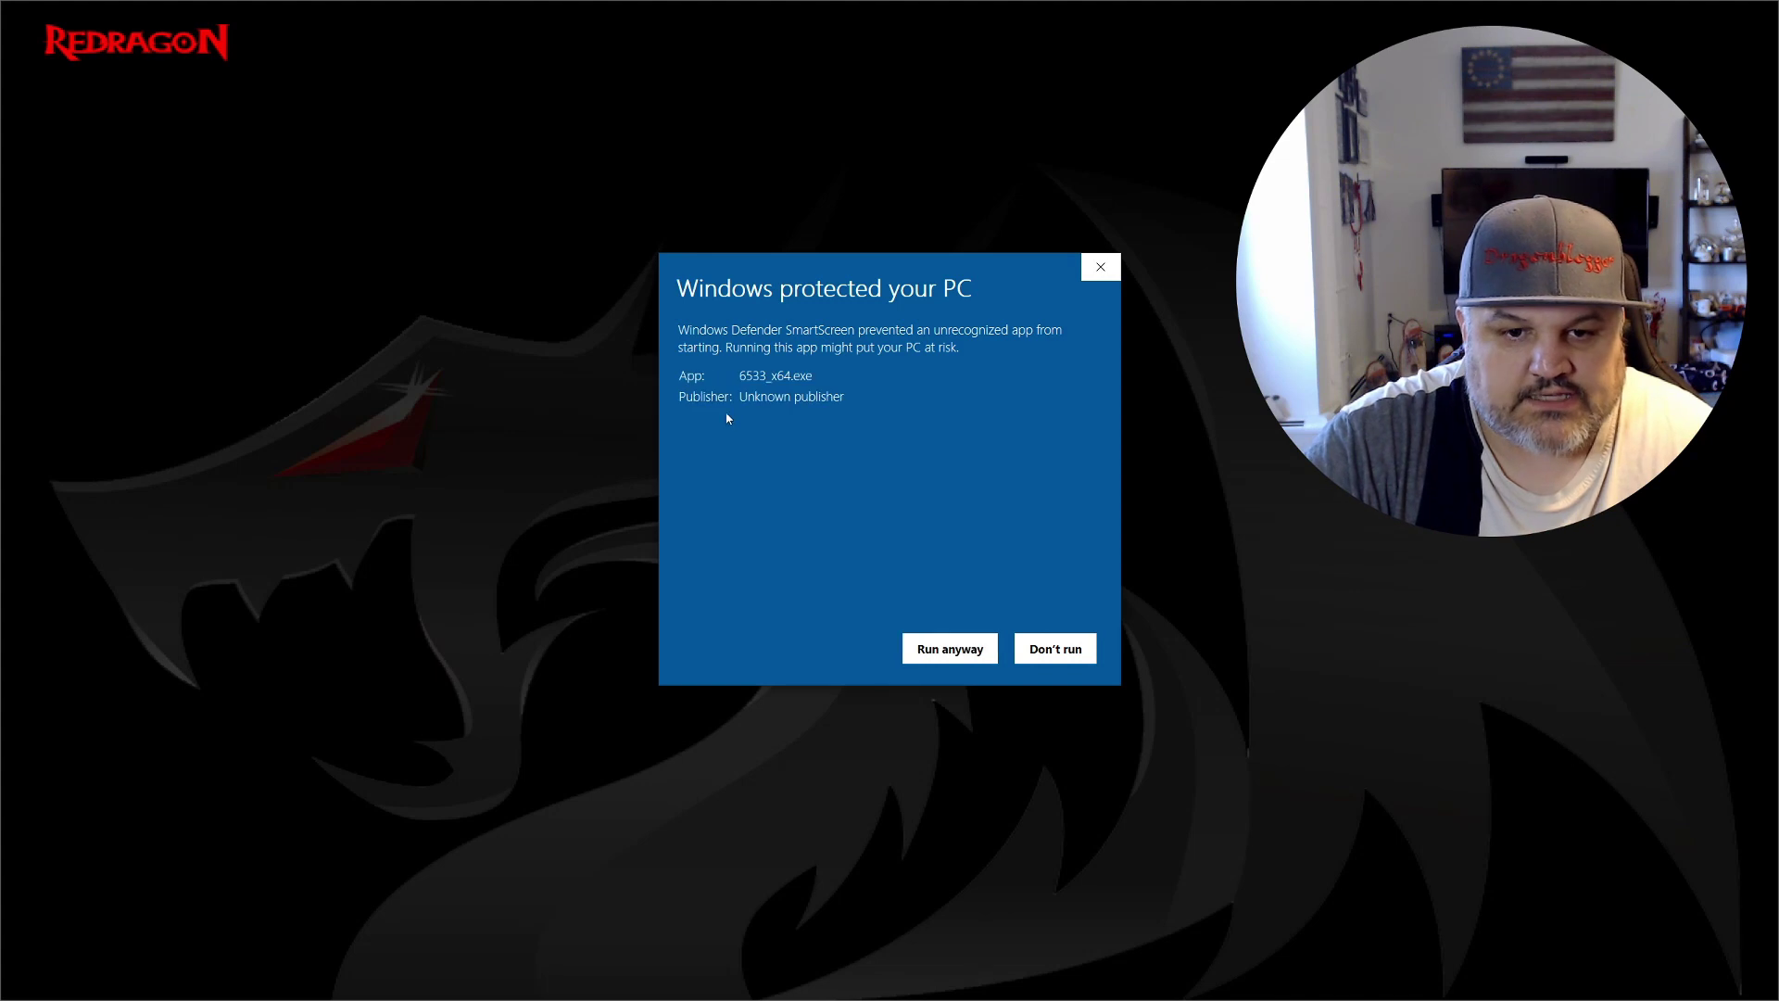
pyautogui.click(942, 645)
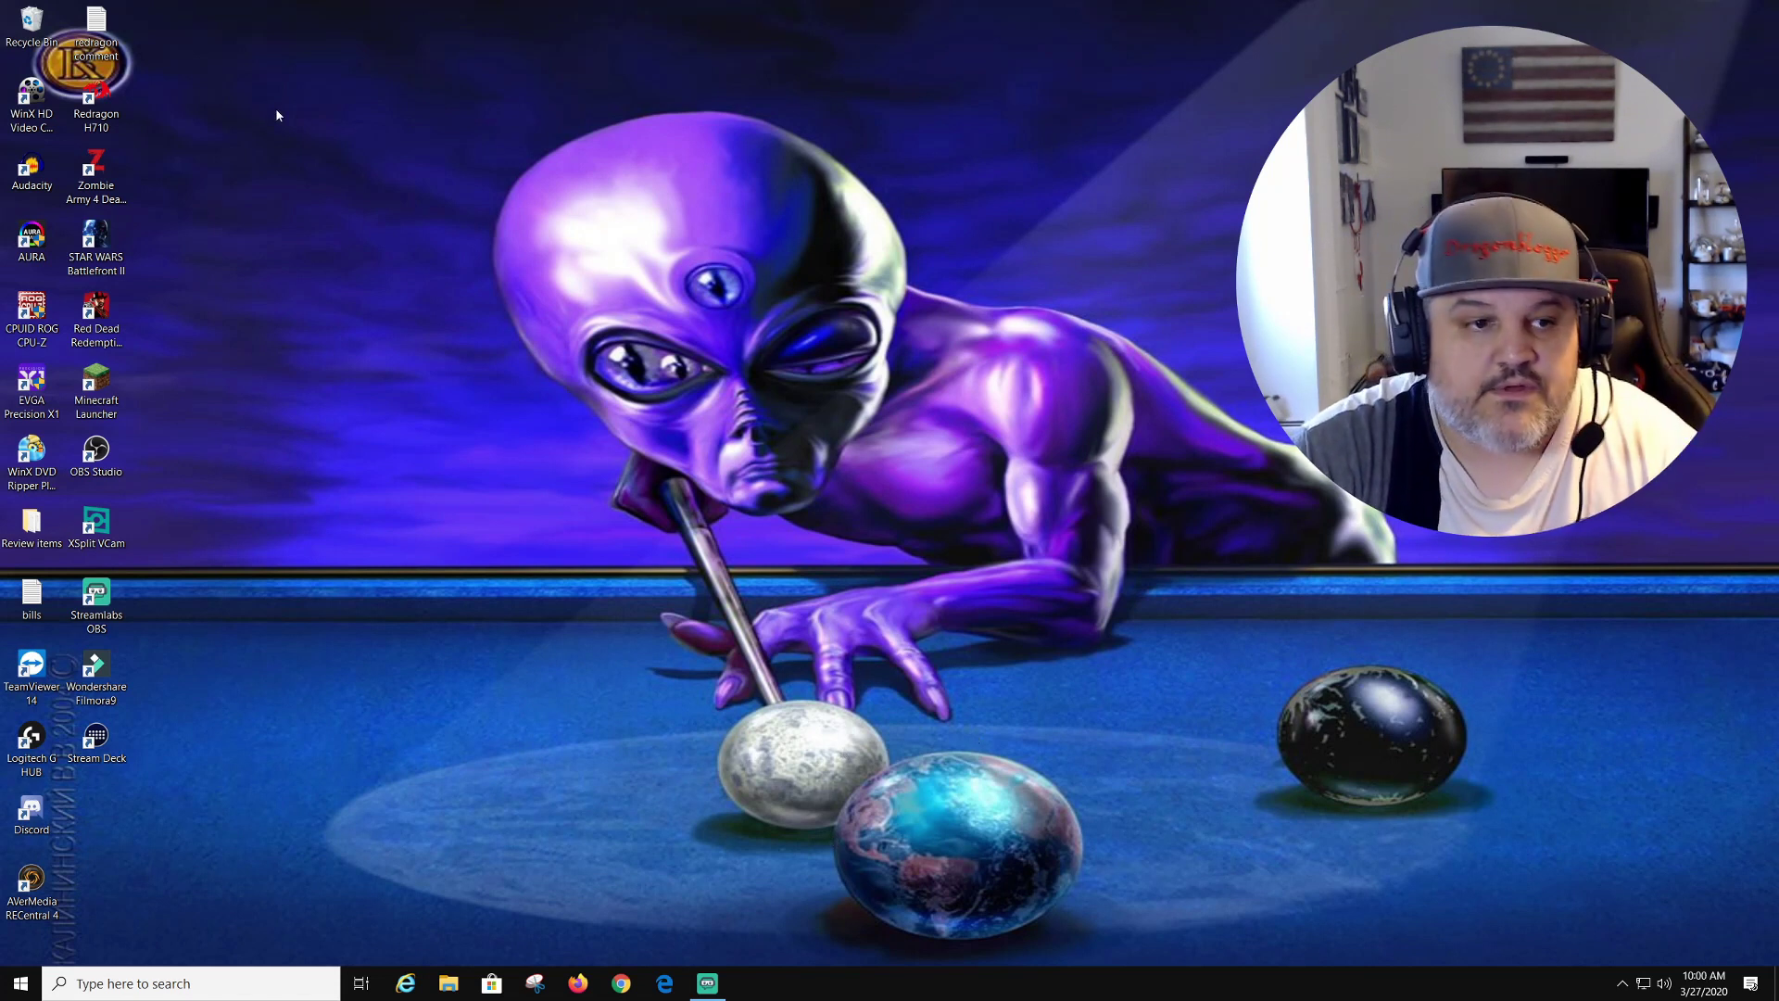
# - Launch Redragon H710 from the desktop and exit the output-device notice with 'Don't show again' ticked
pyautogui.doubleClick(93, 95)
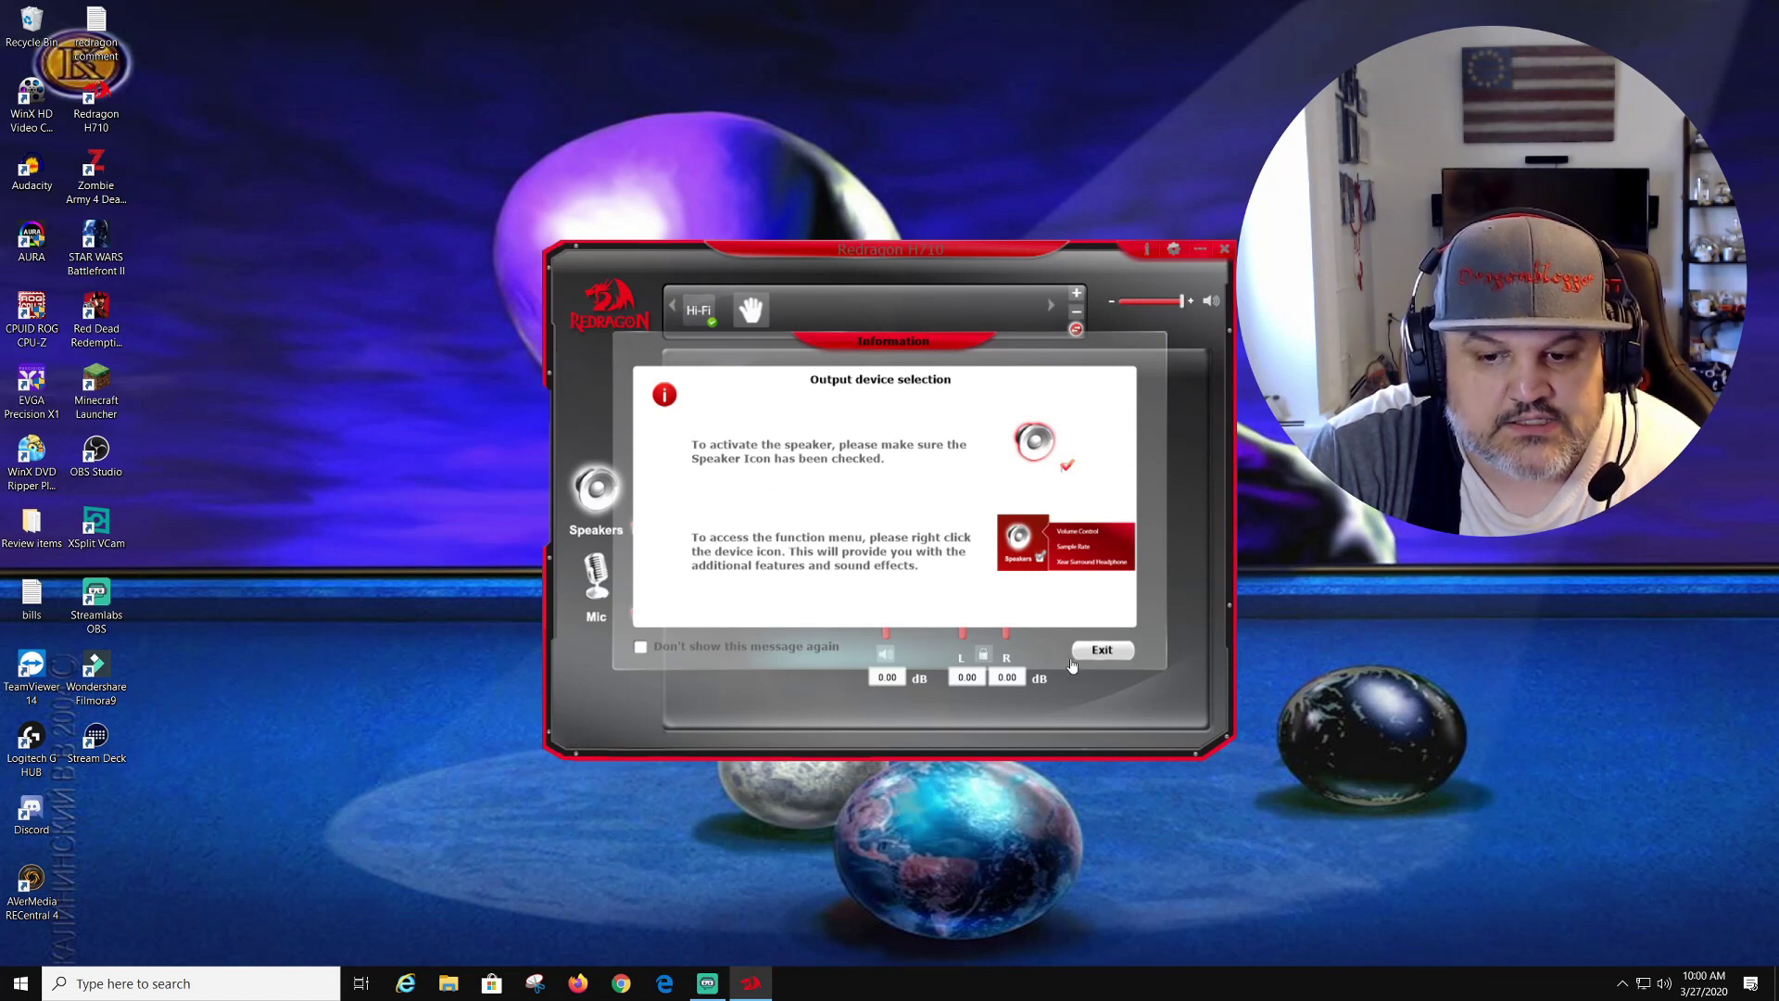
pyautogui.click(644, 651)
pyautogui.click(1113, 649)
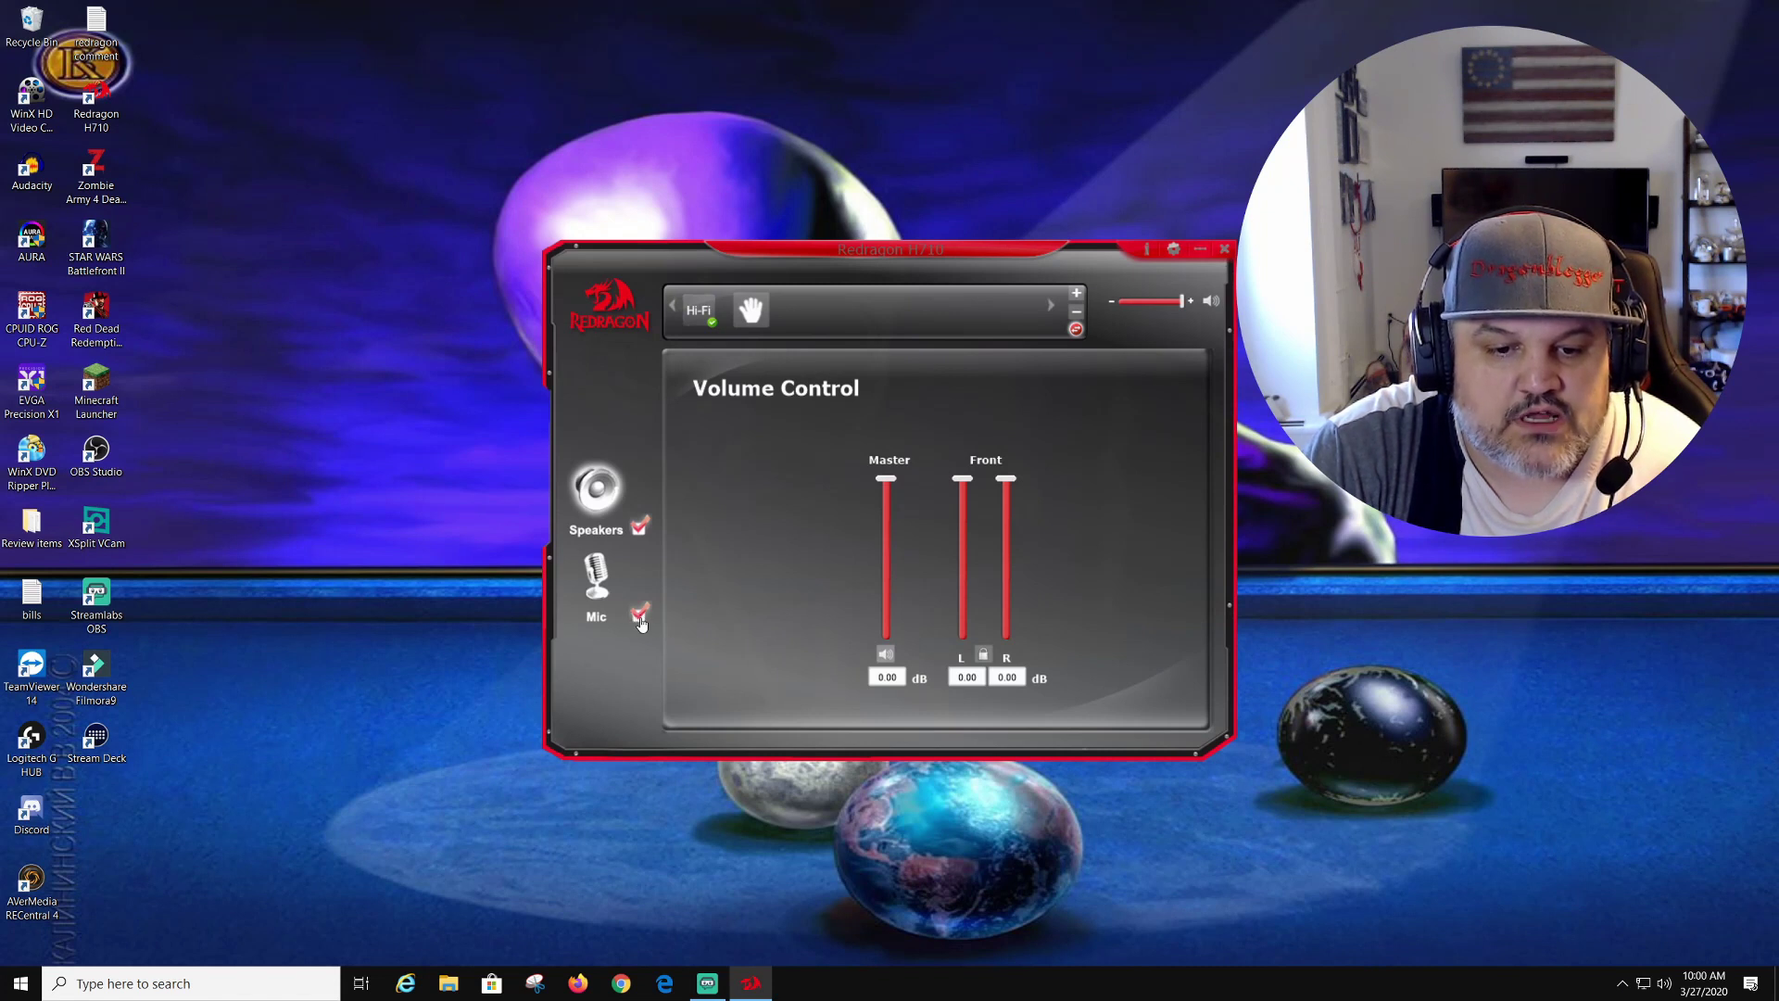
# - Raise both Mic-In channels to 30.00 dB, then return to the speaker levels
pyautogui.click(598, 592)
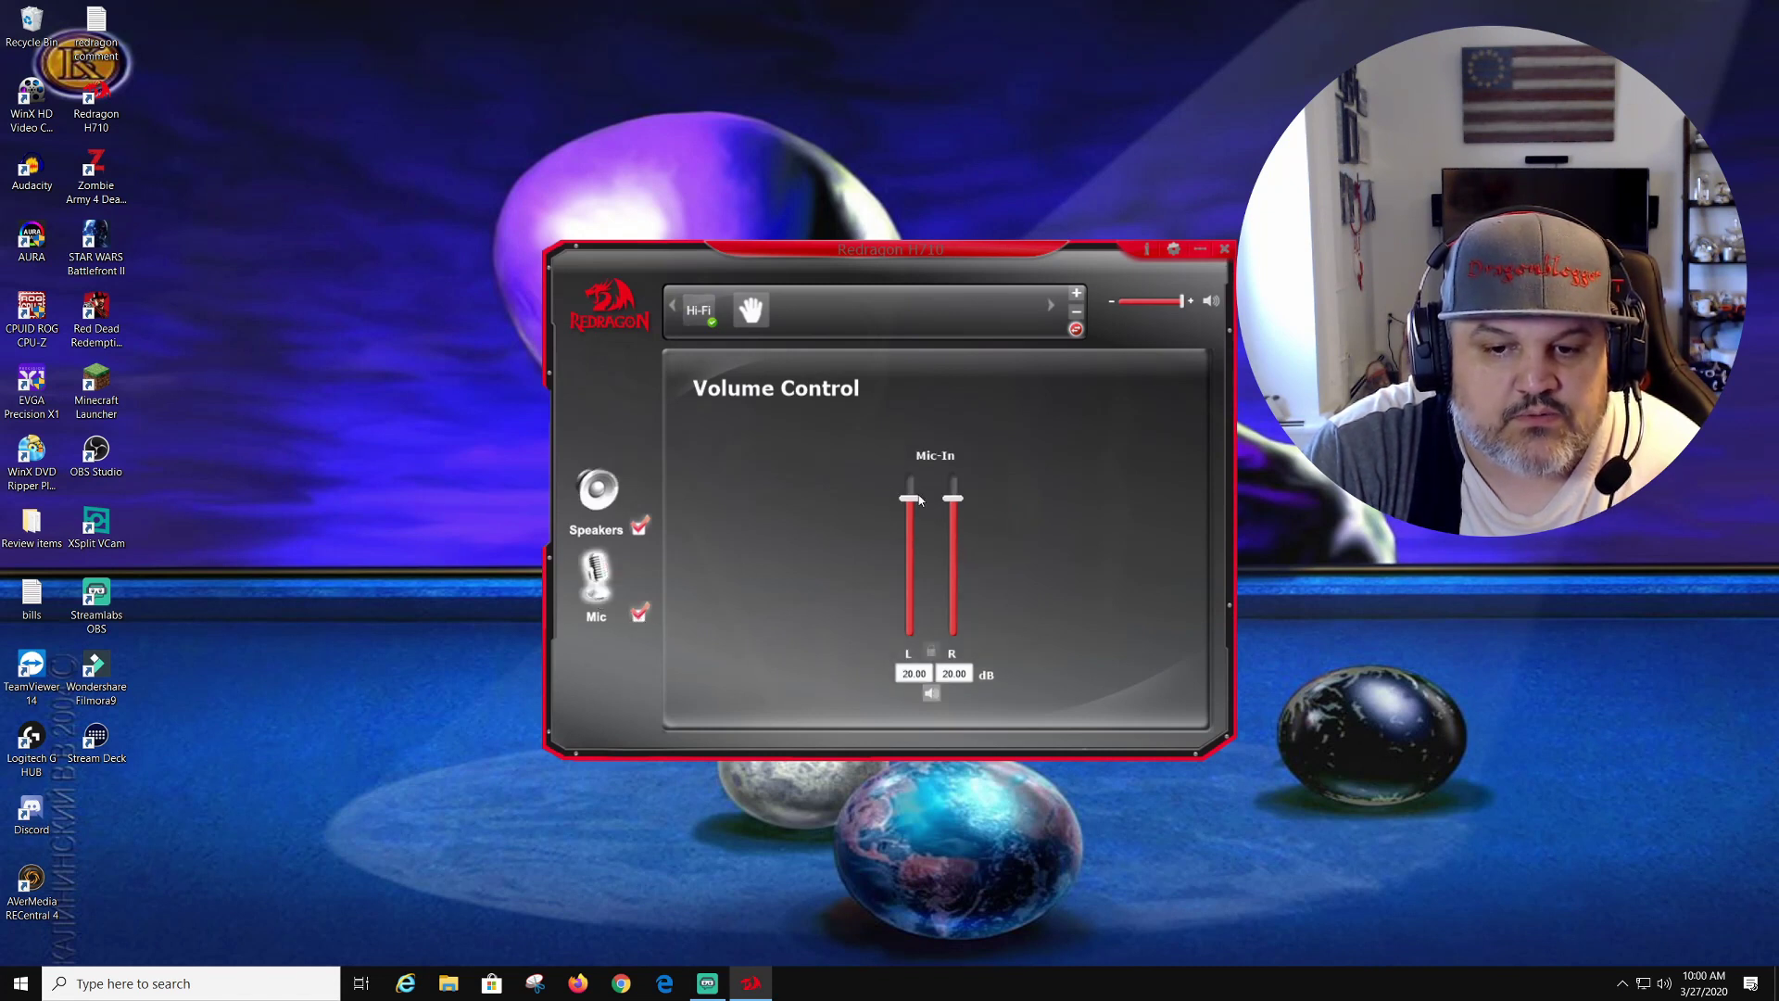
pyautogui.moveTo(919, 500)
pyautogui.mouseDown()
pyautogui.moveTo(918, 473)
pyautogui.moveTo(917, 499)
pyautogui.mouseUp()
pyautogui.click(582, 491)
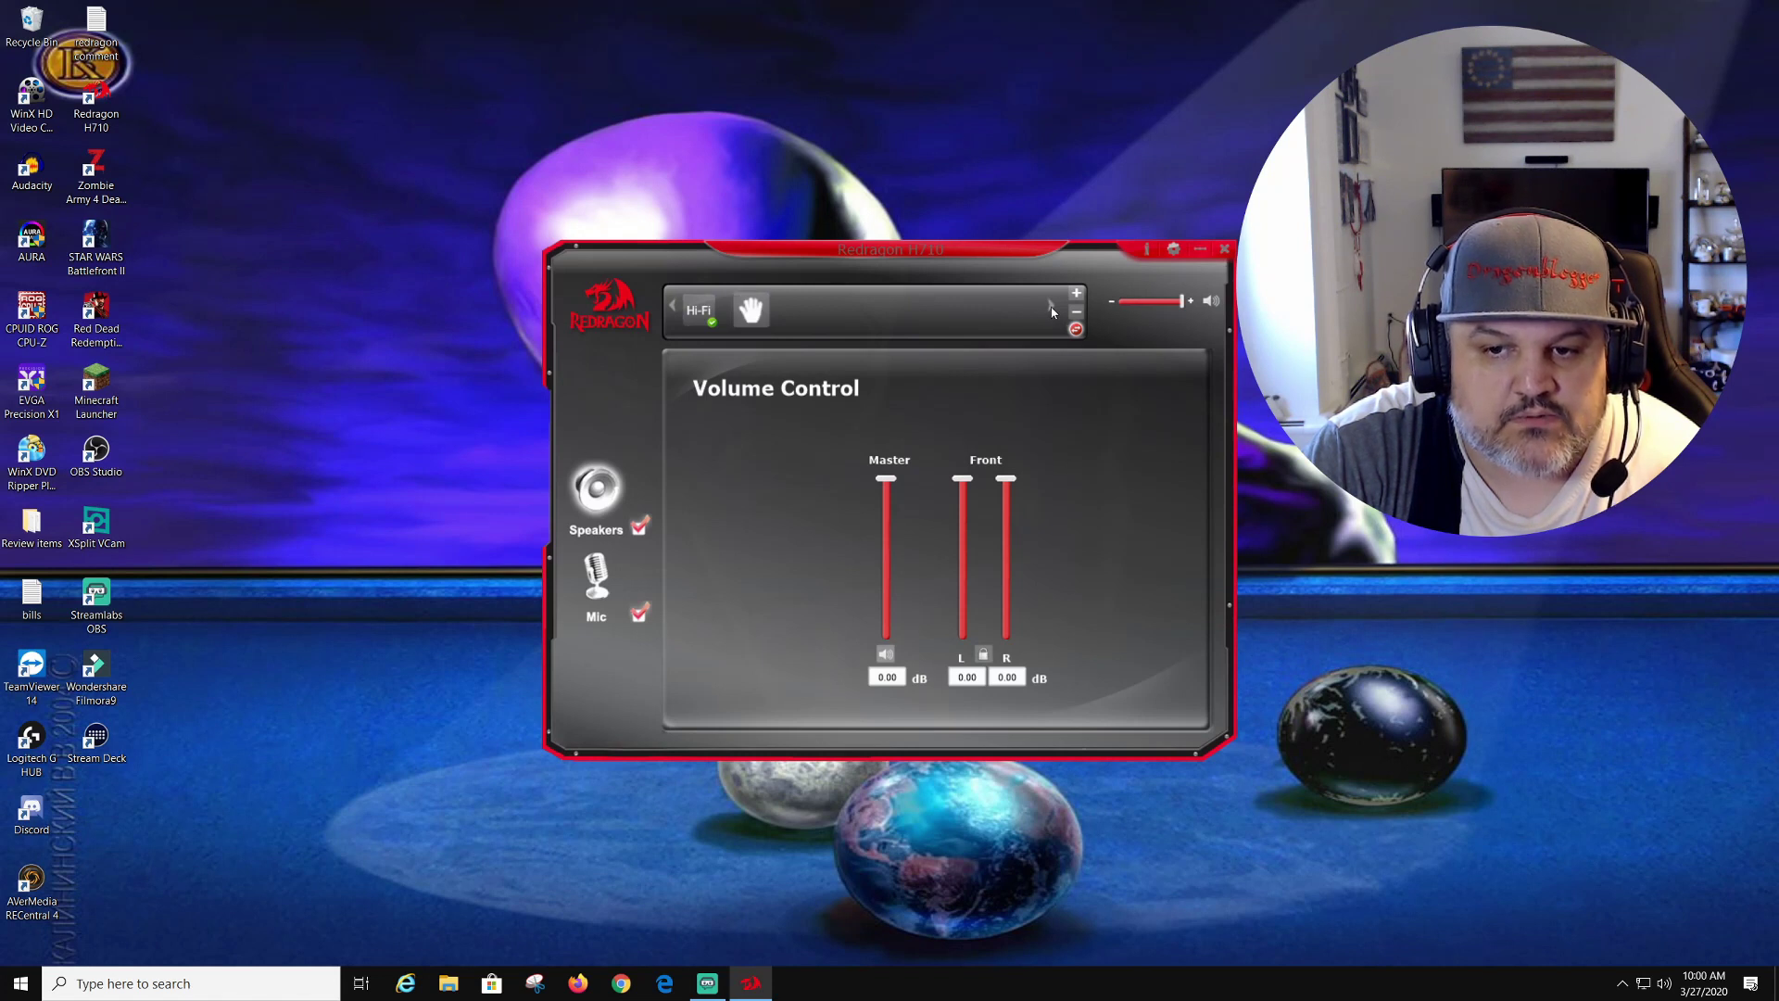
# - Try adding a new profile, dismiss the duplicate-profile warning, and open Application Setting
pyautogui.click(1077, 294)
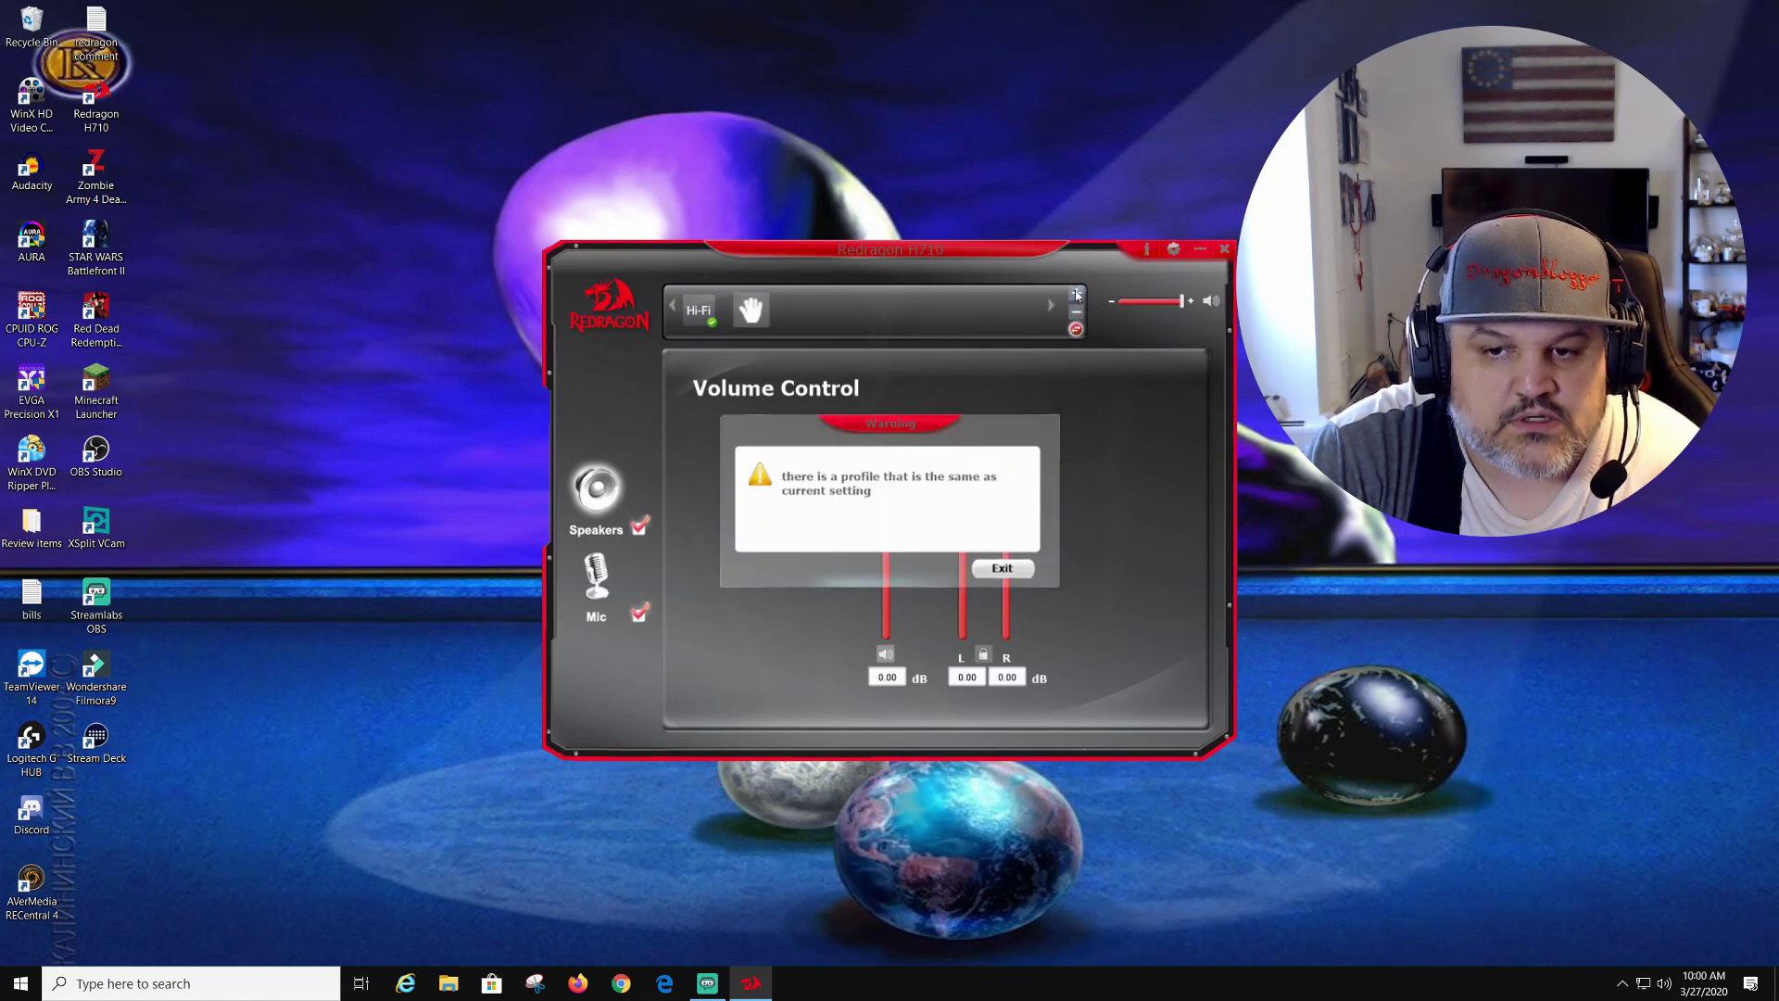
pyautogui.click(1009, 568)
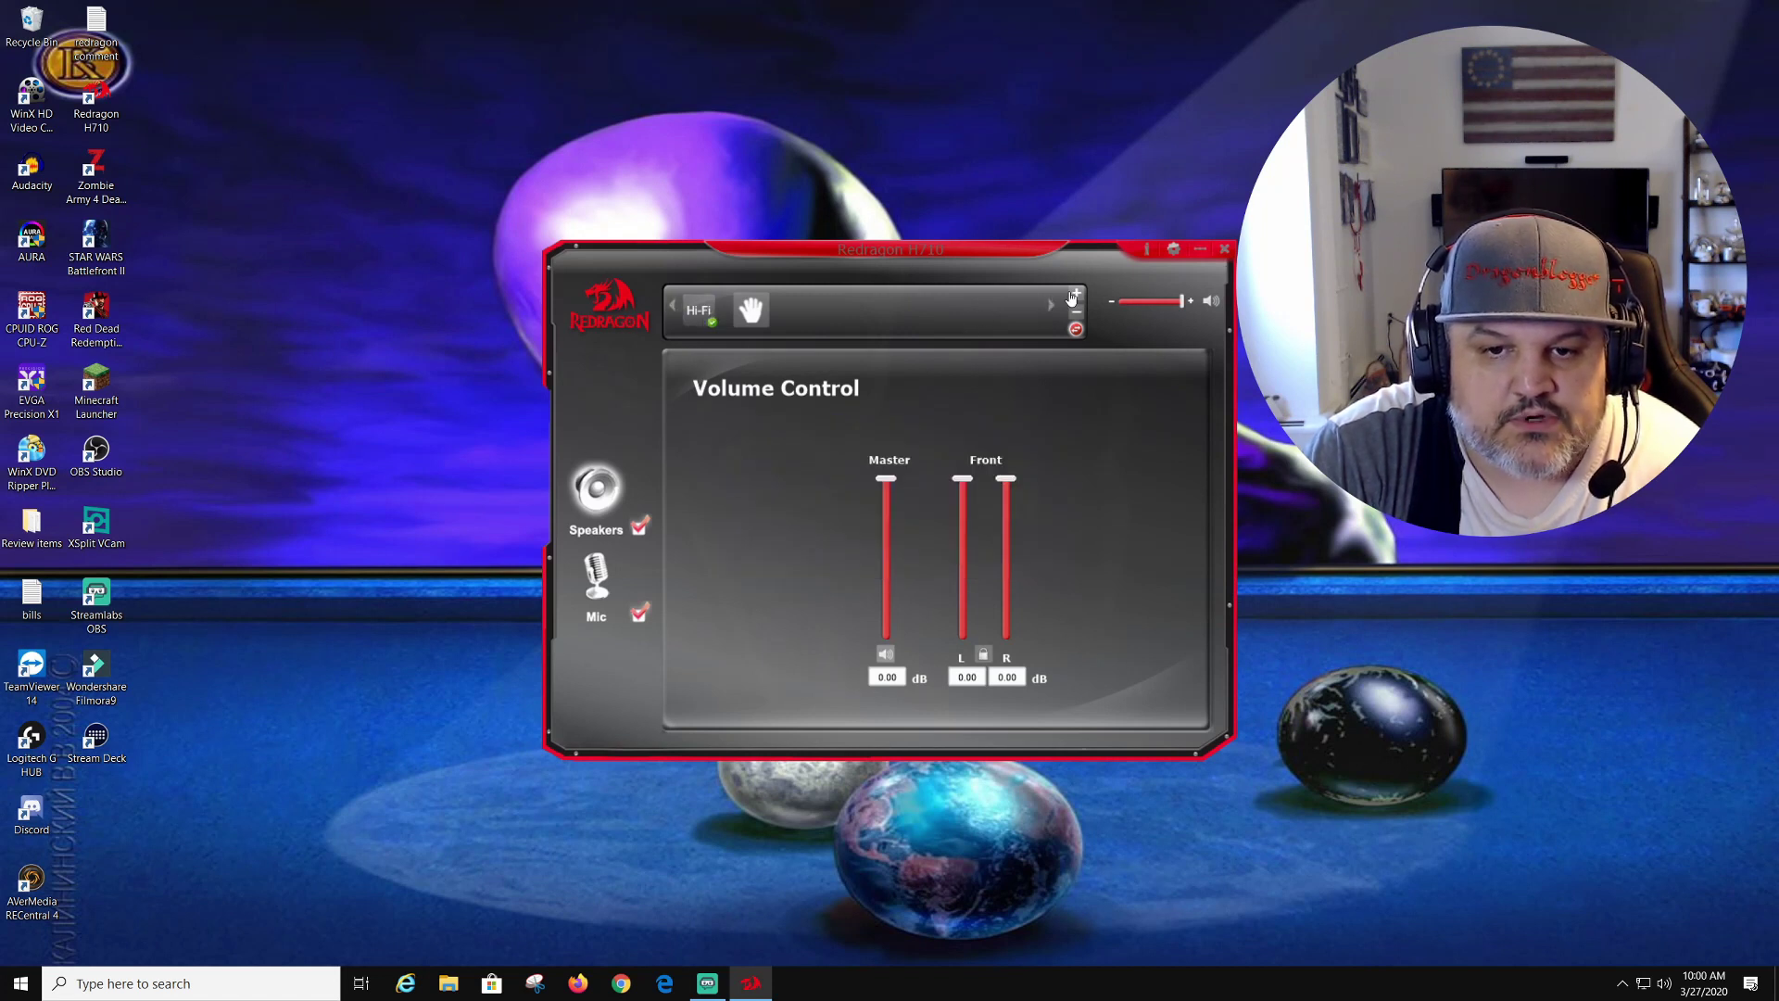
pyautogui.click(1172, 249)
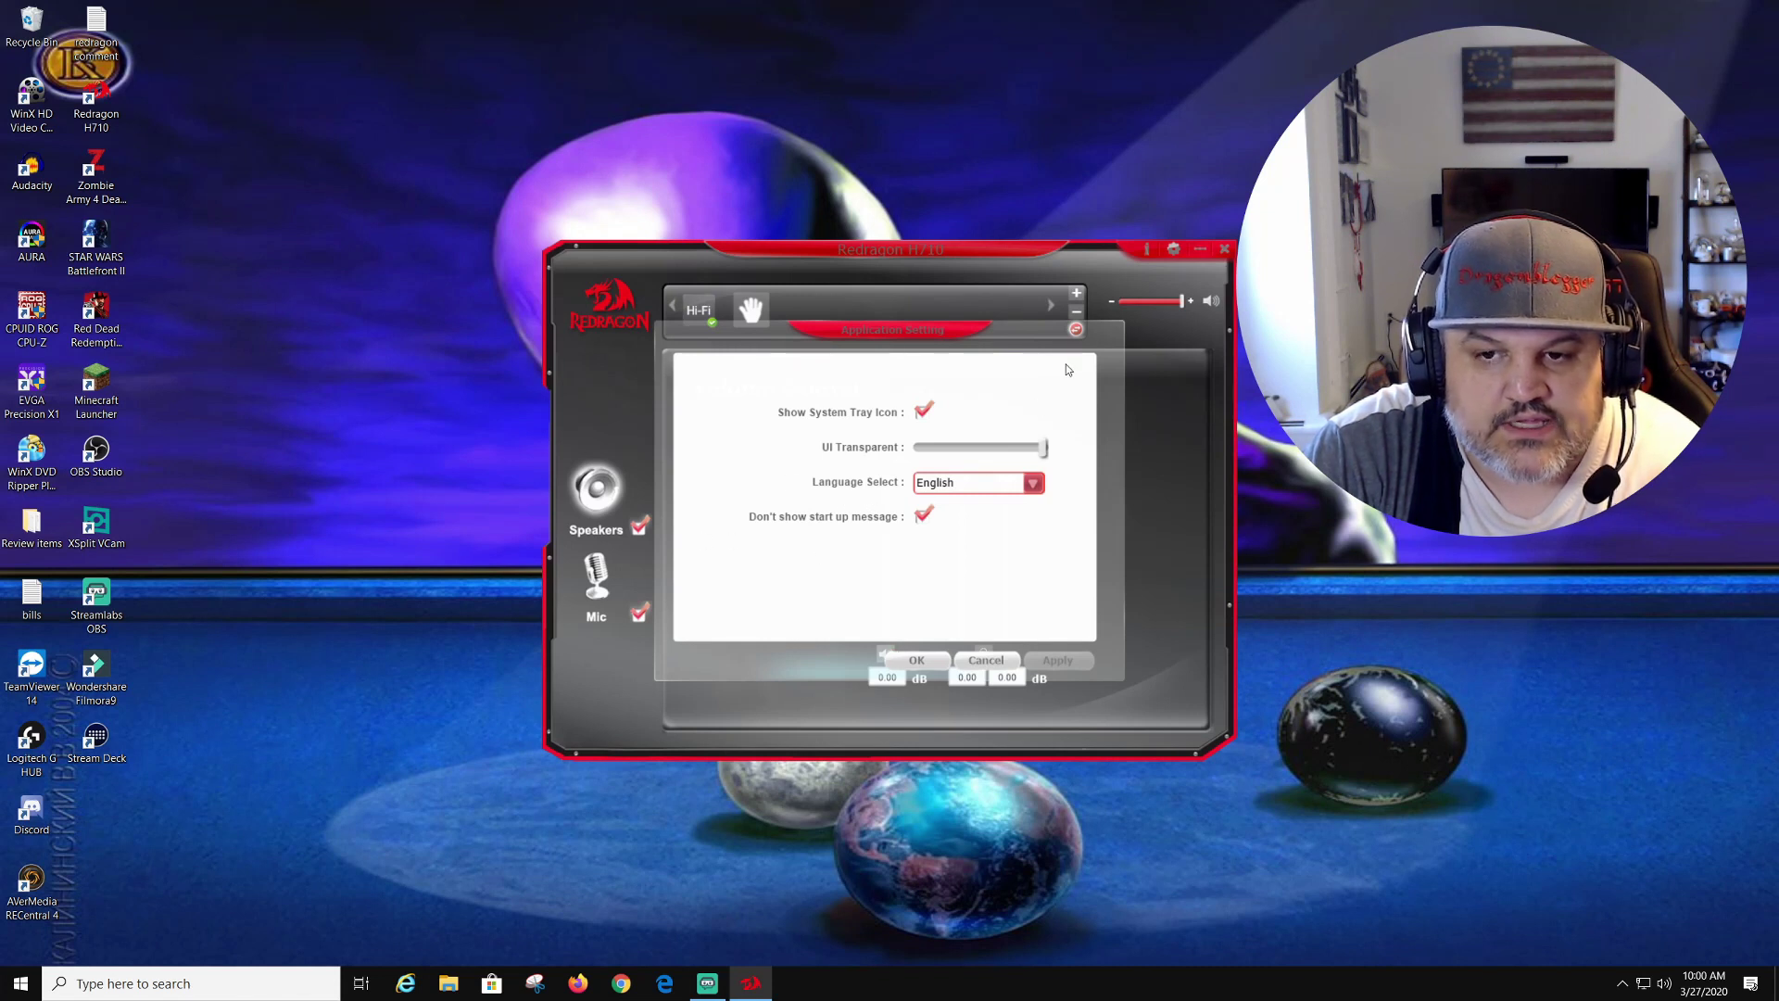
# - Close Application Setting and turn the overall speaker volume down
pyautogui.click(986, 659)
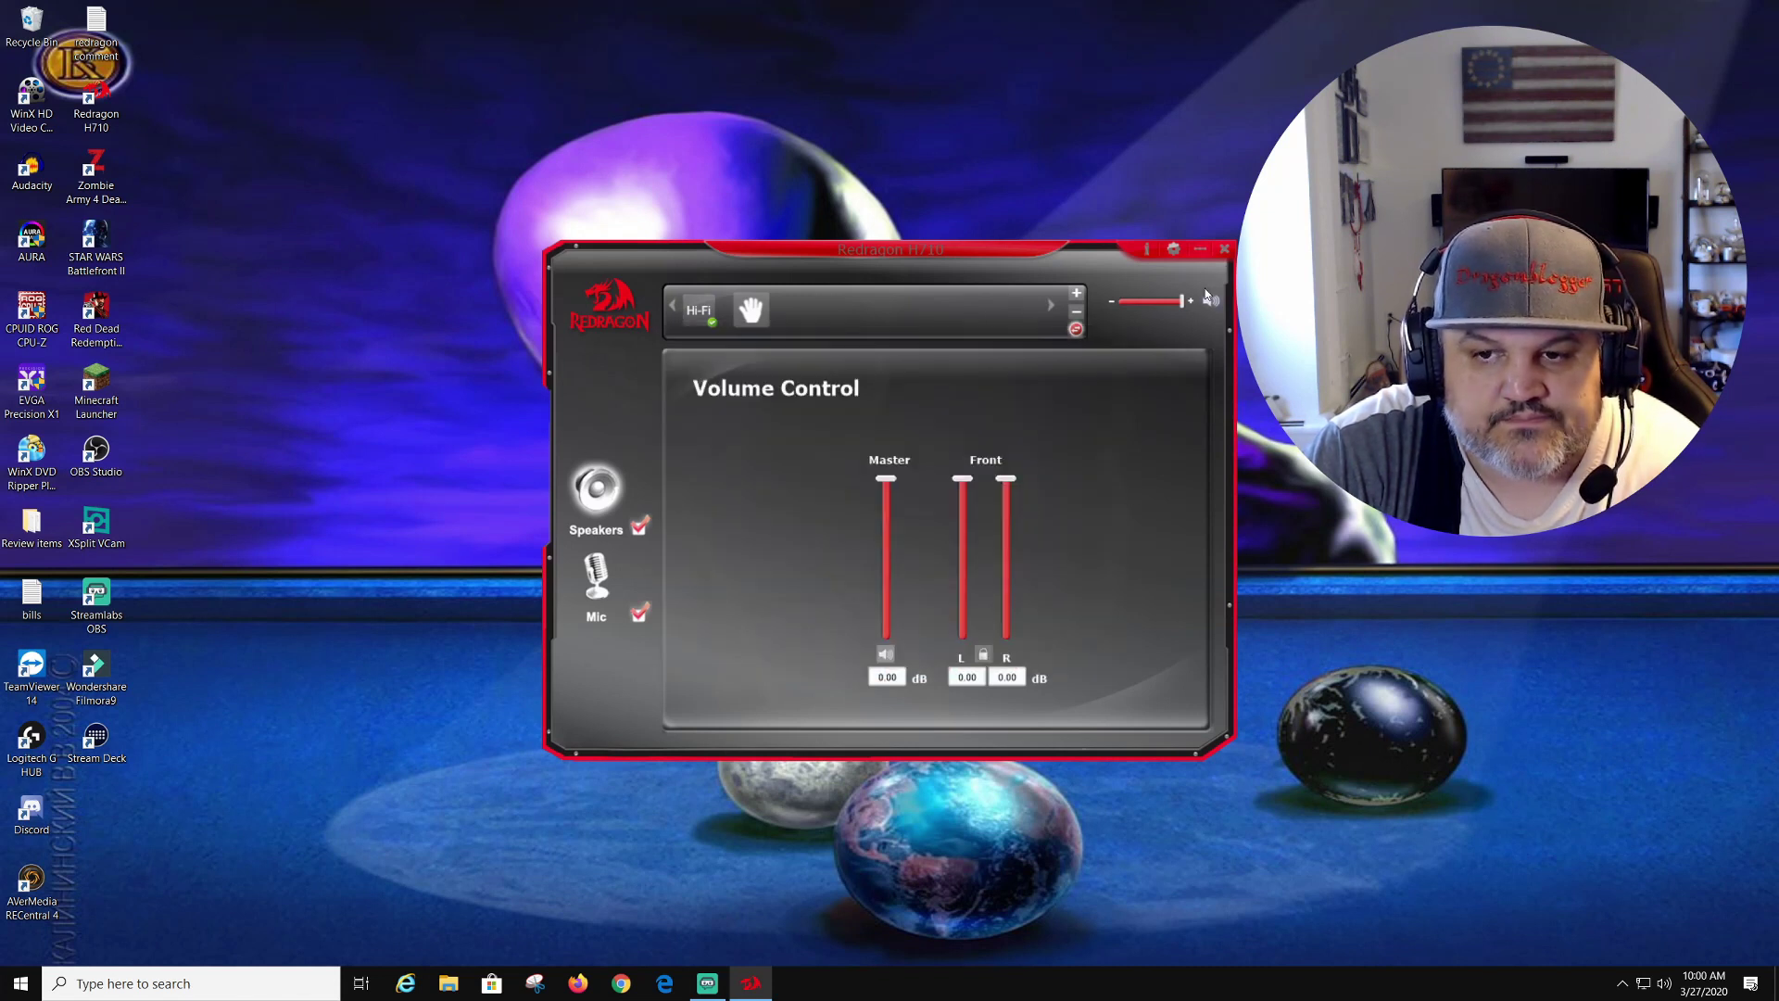
pyautogui.click(1112, 306)
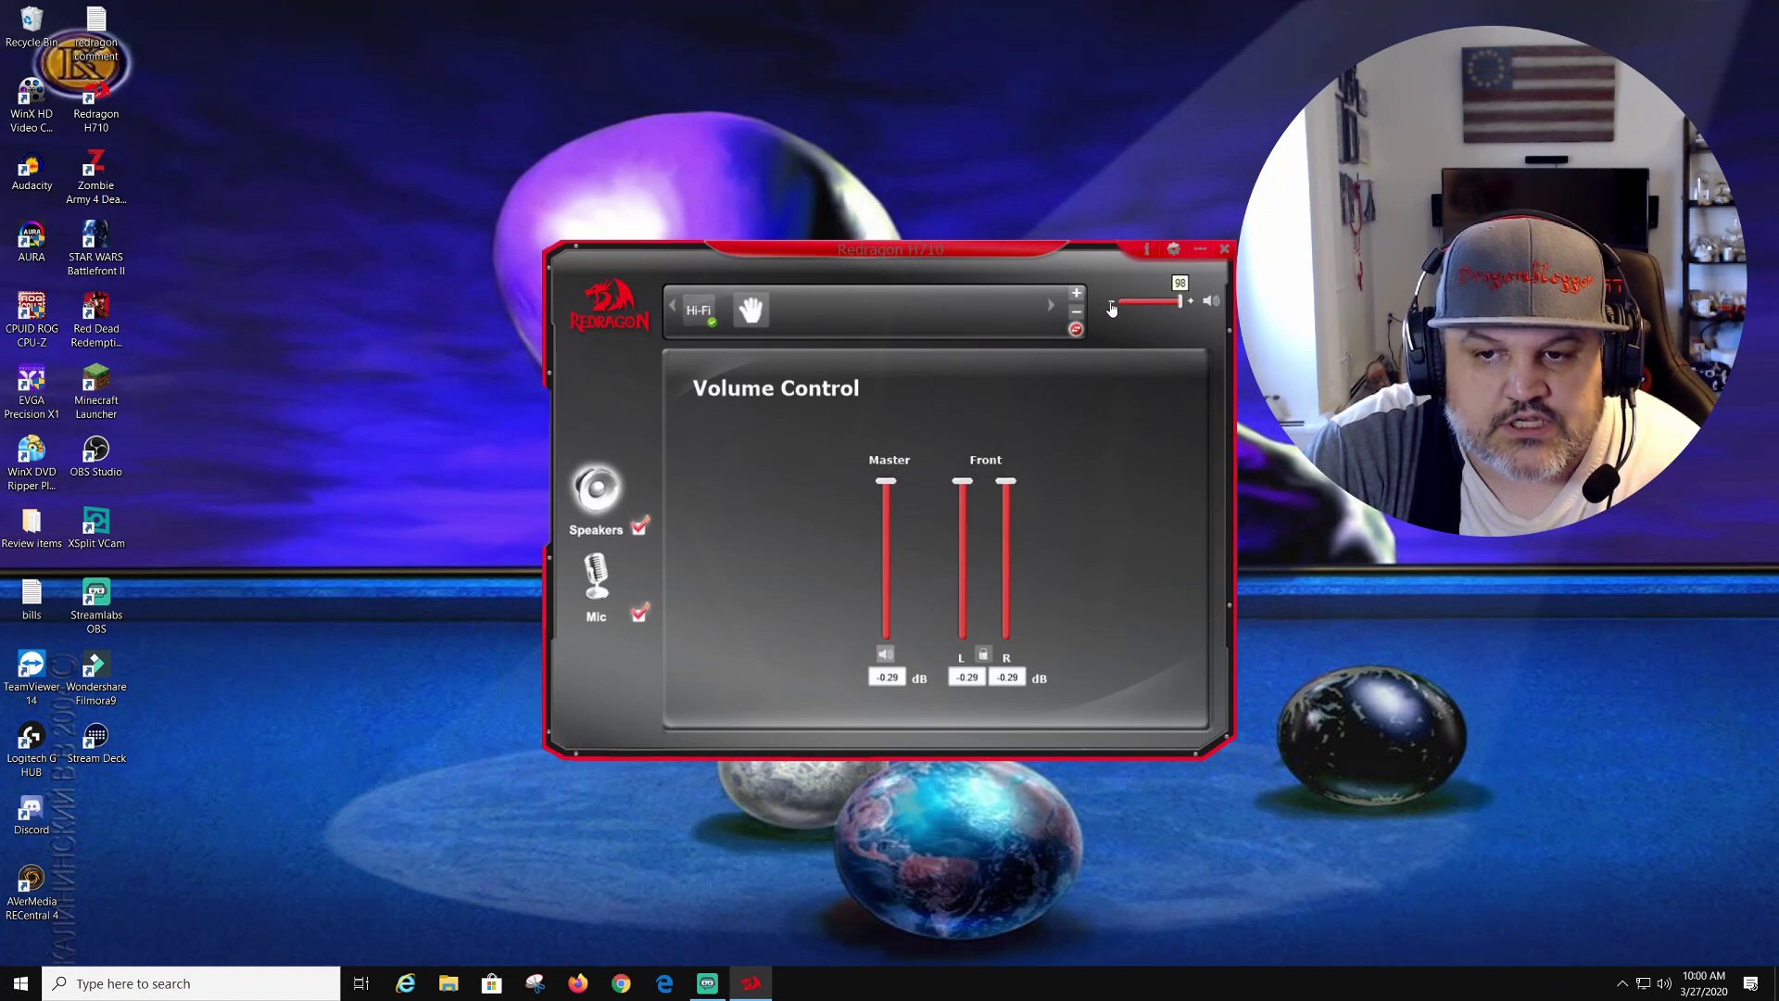
pyautogui.moveTo(1179, 303)
pyautogui.mouseDown()
pyautogui.moveTo(1137, 309)
pyautogui.moveTo(1184, 303)
pyautogui.mouseUp()
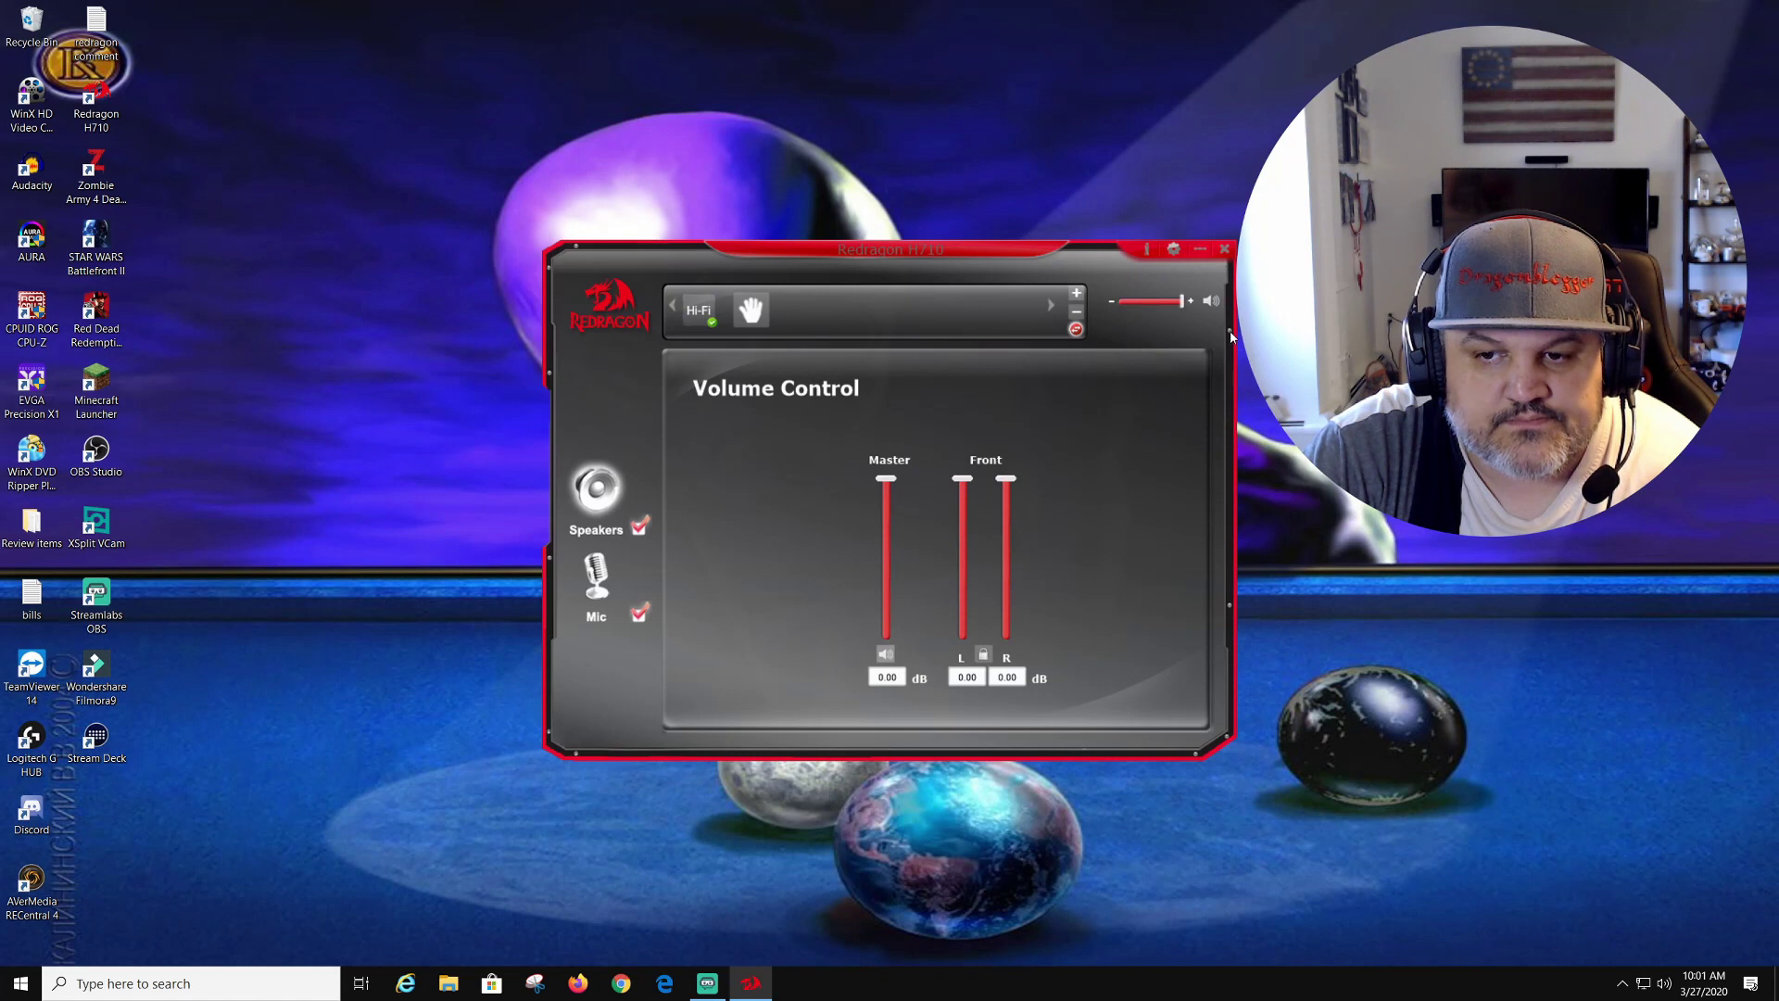
# - Adjust Front L with the L/R link toggled, then mute and unmute the Master output
pyautogui.moveTo(963, 479); pyautogui.dragTo(979, 447)
pyautogui.click(983, 656)
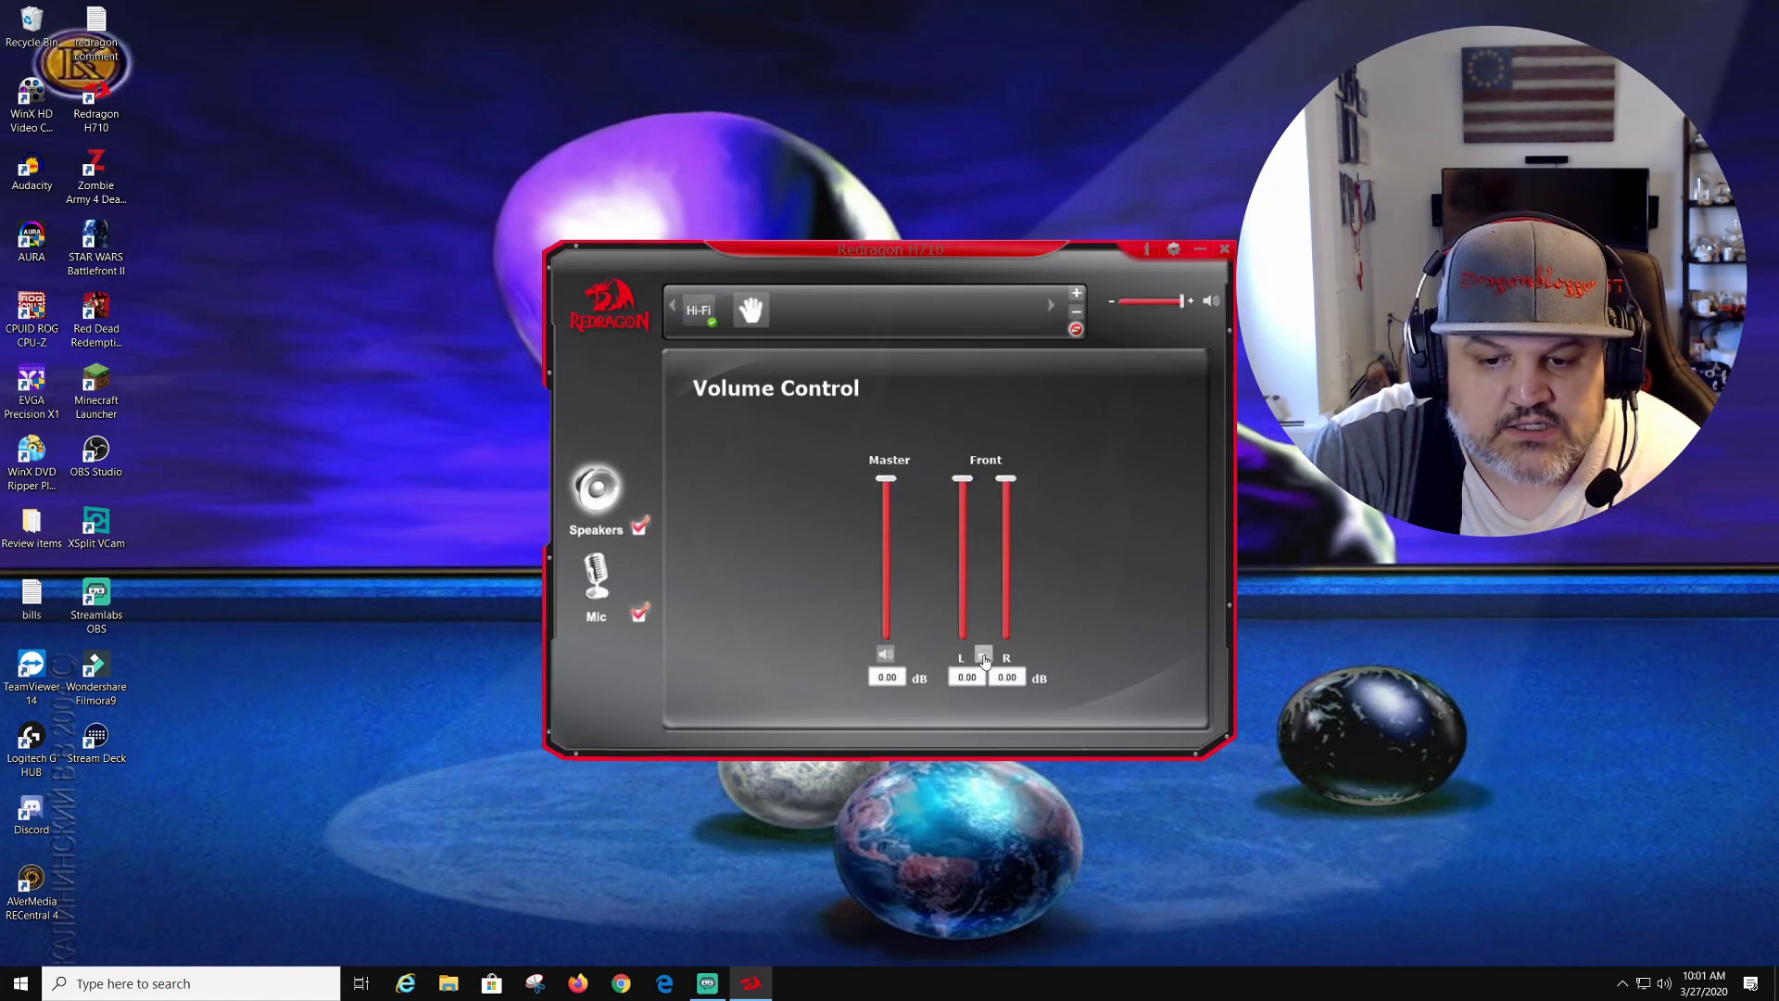
pyautogui.moveTo(964, 491)
pyautogui.mouseDown()
pyautogui.moveTo(963, 621)
pyautogui.moveTo(972, 477)
pyautogui.mouseUp()
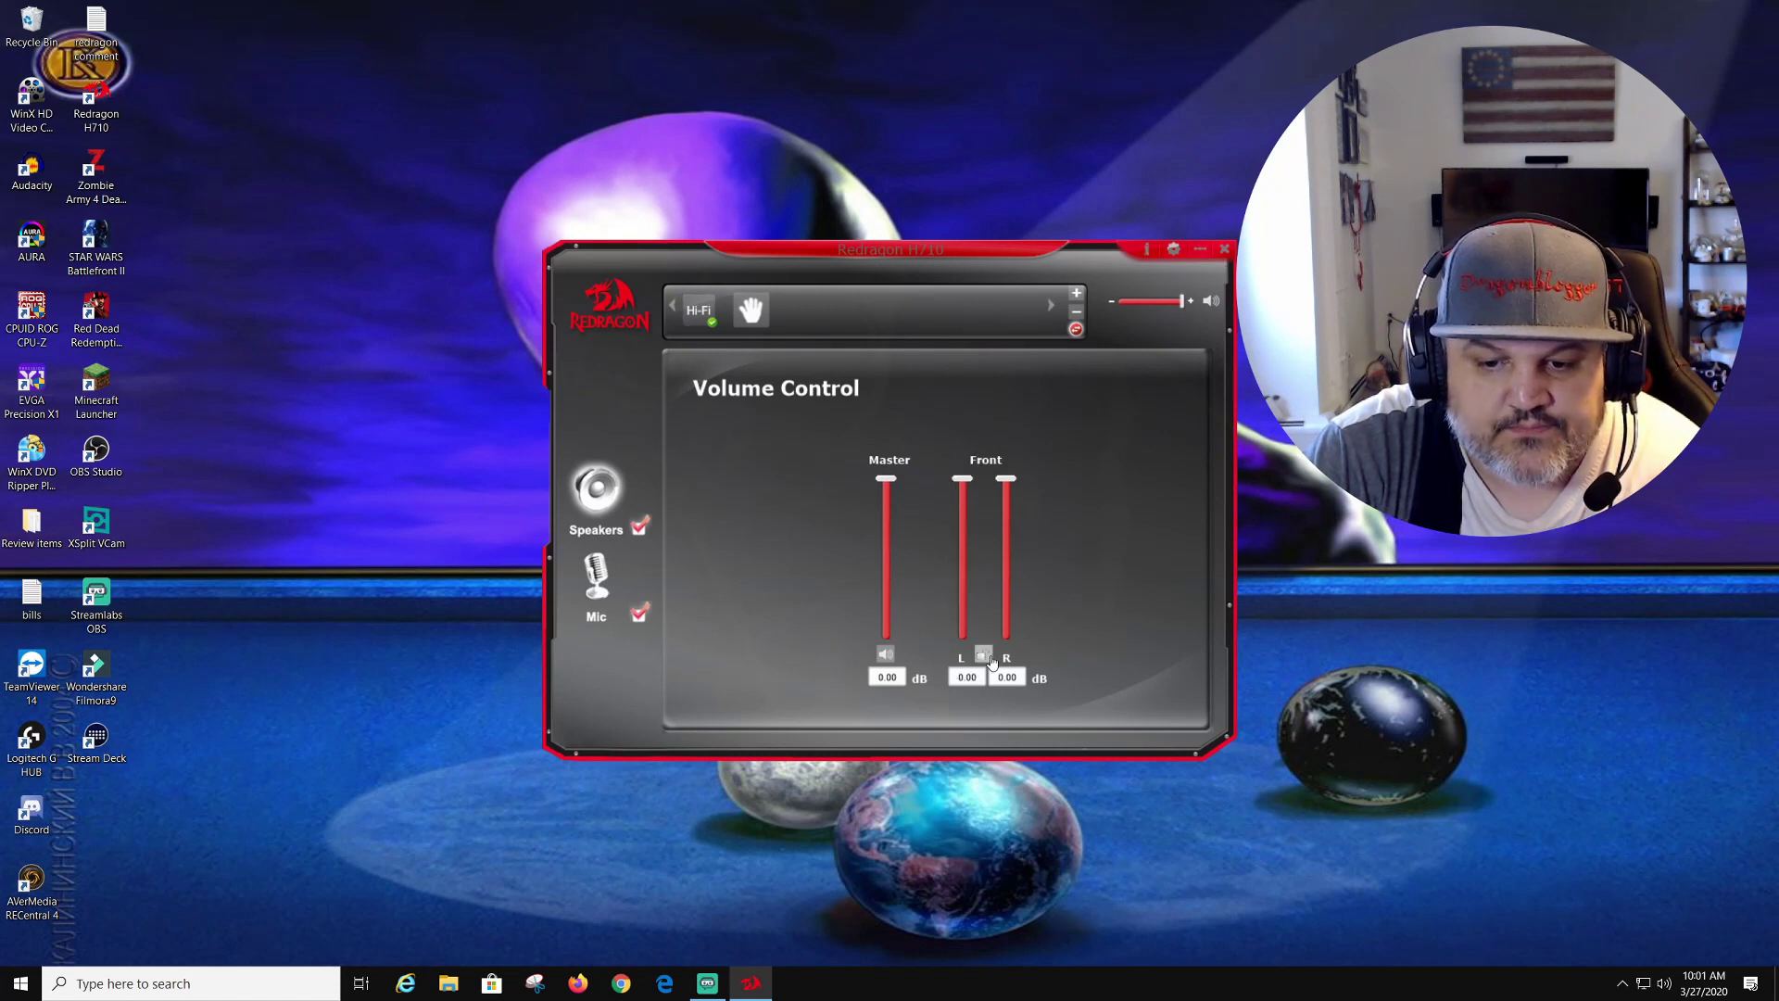
pyautogui.click(885, 656)
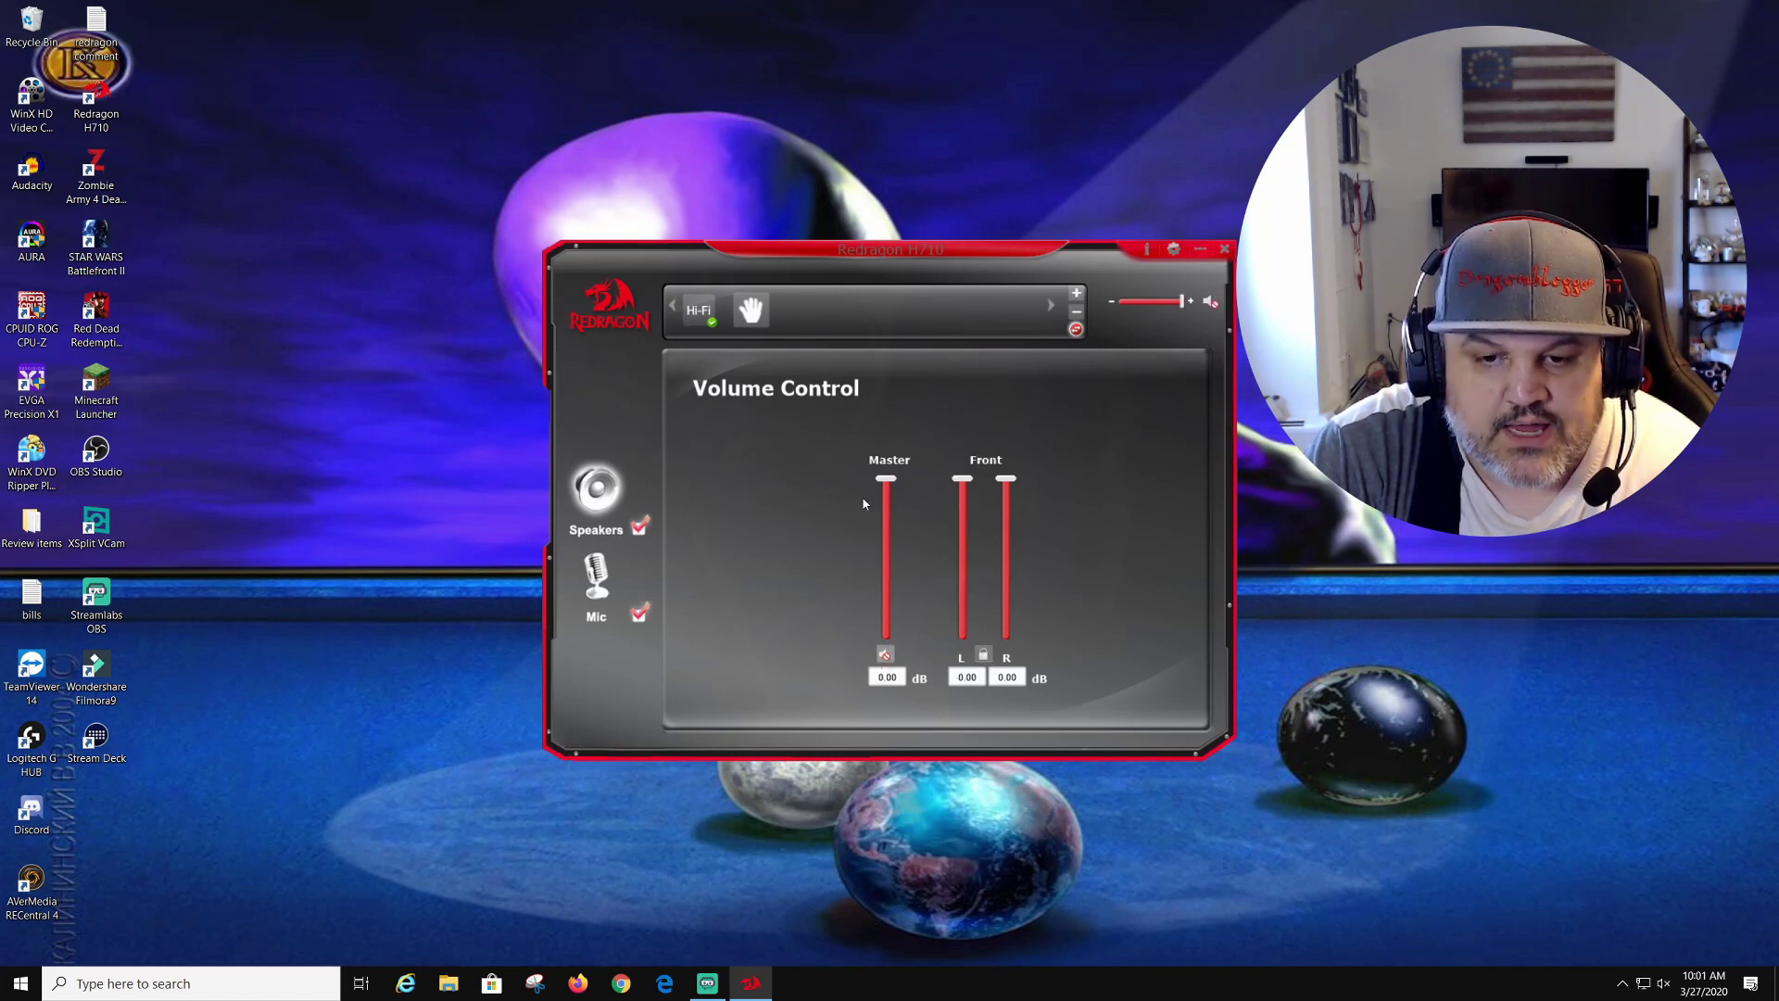
pyautogui.click(884, 654)
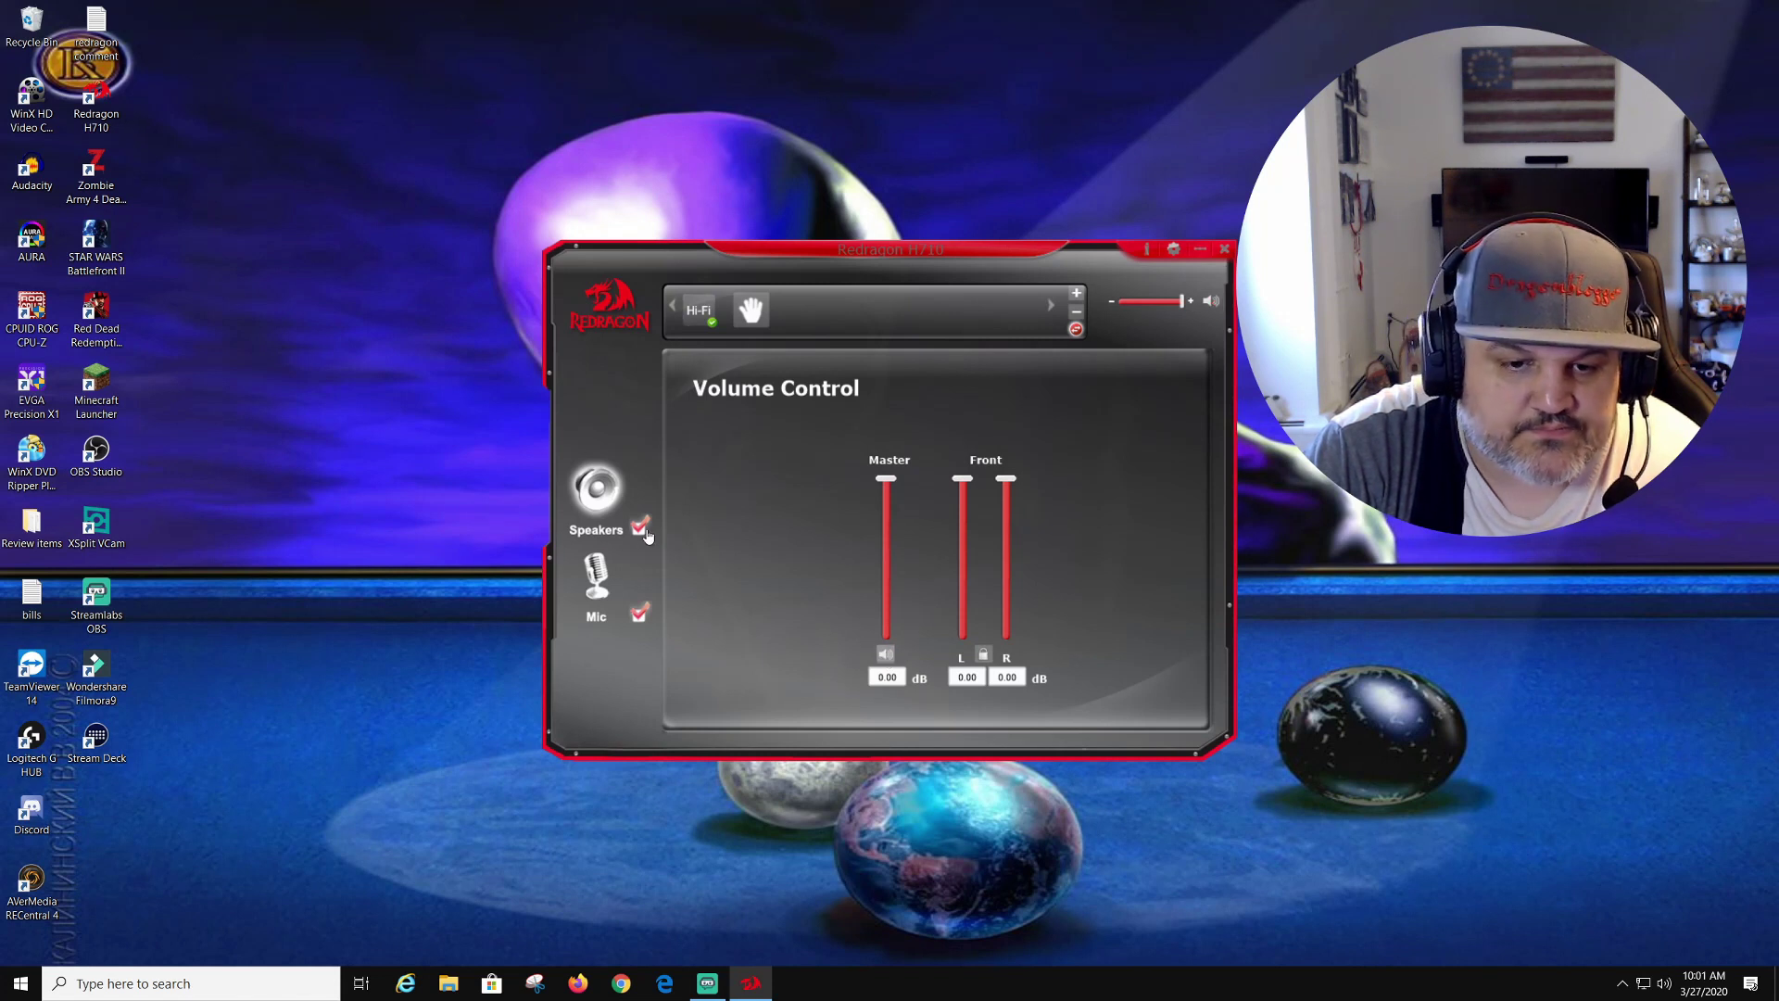
# - On the Mic panel, unmute Mic-In and raise both L and R channels to 30.00 dB
pyautogui.click(601, 580)
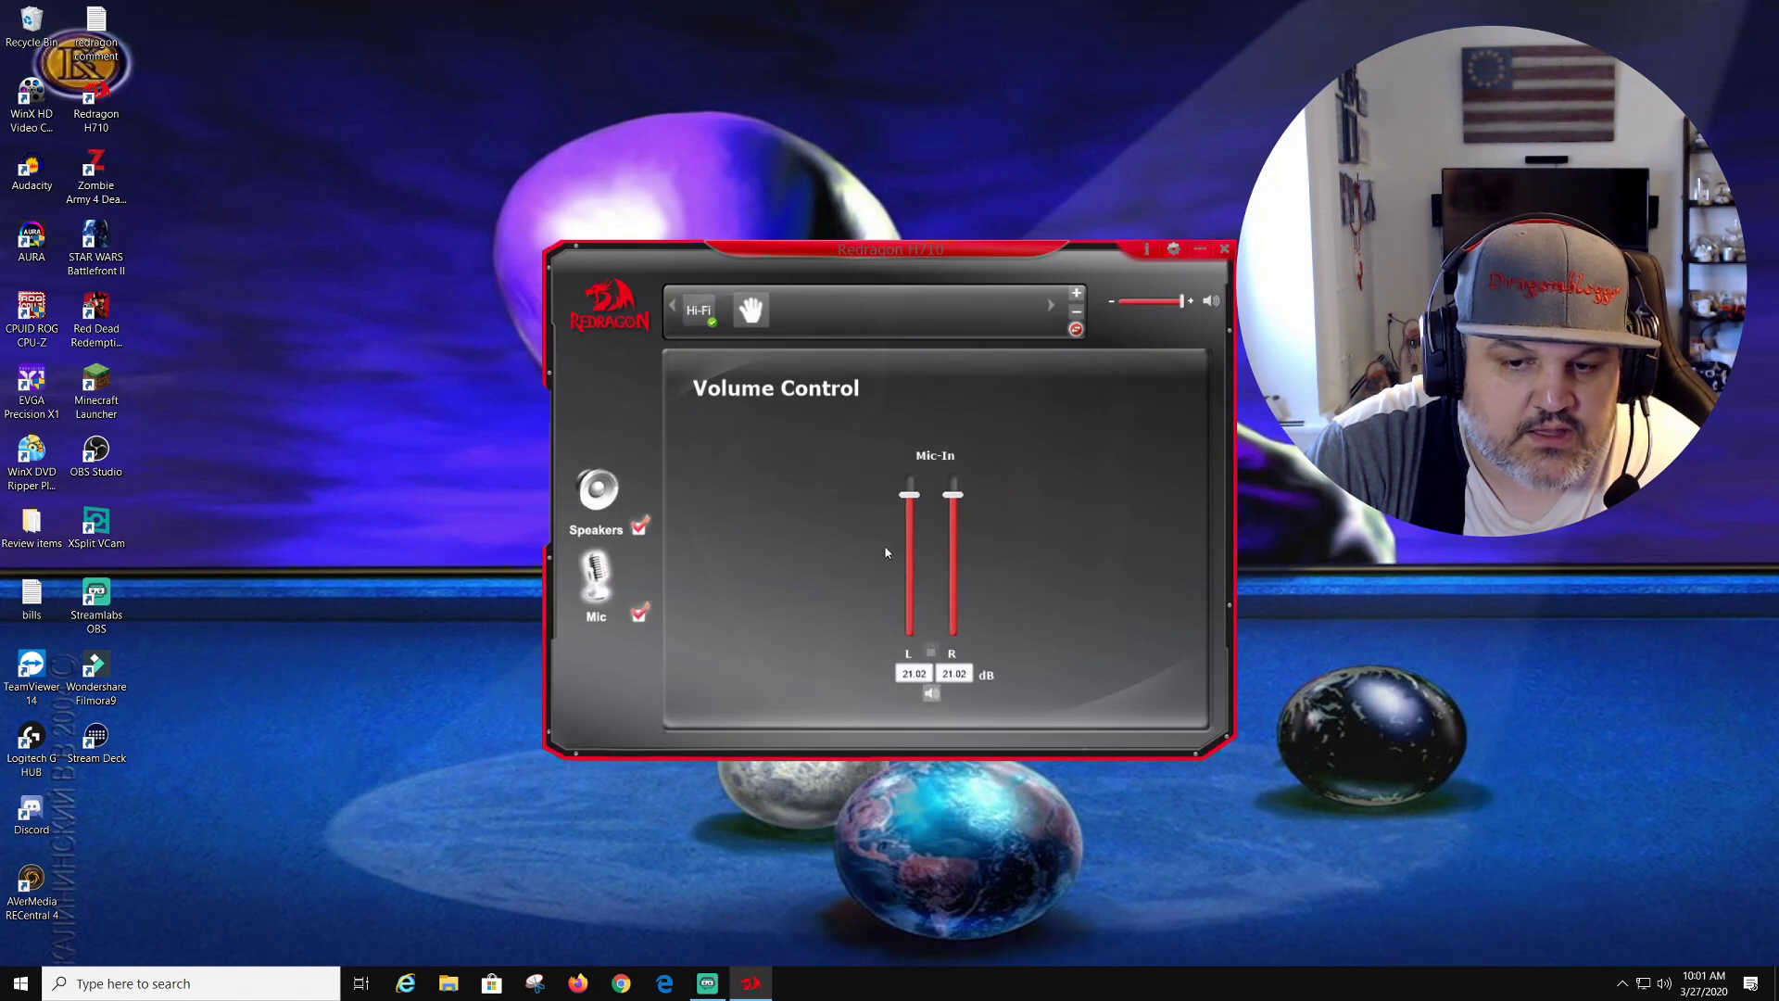
pyautogui.click(934, 697)
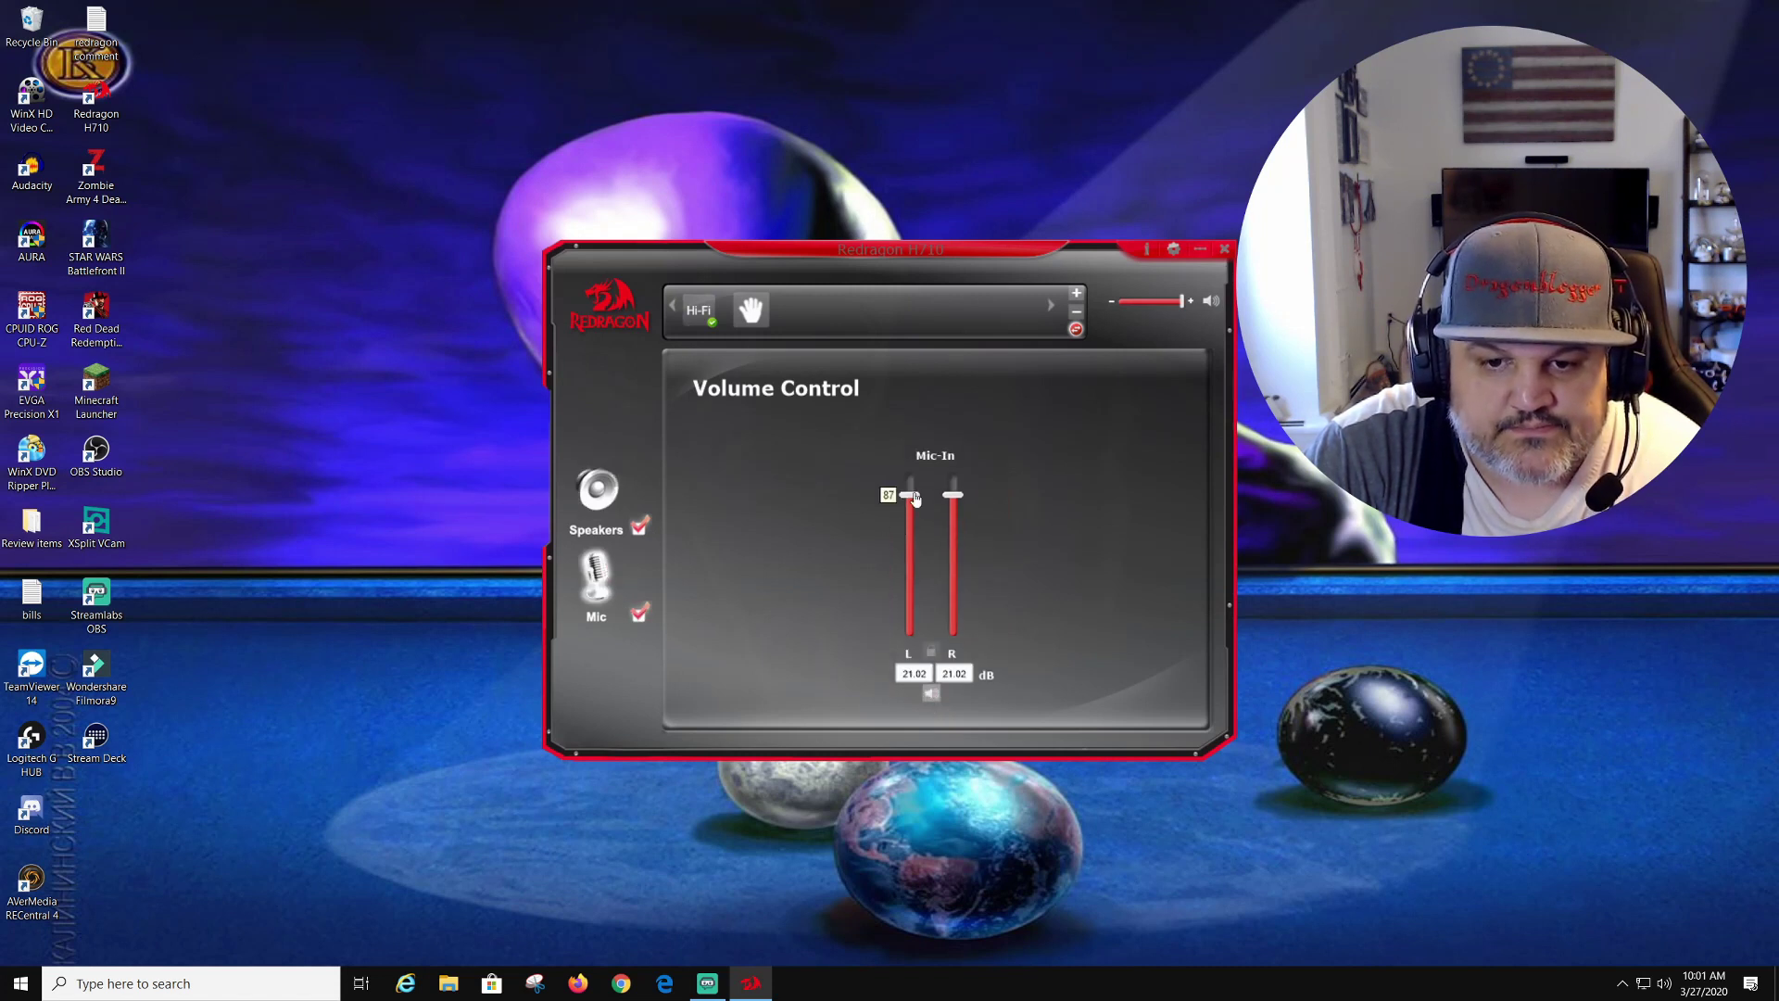
pyautogui.moveTo(915, 498); pyautogui.dragTo(902, 459)
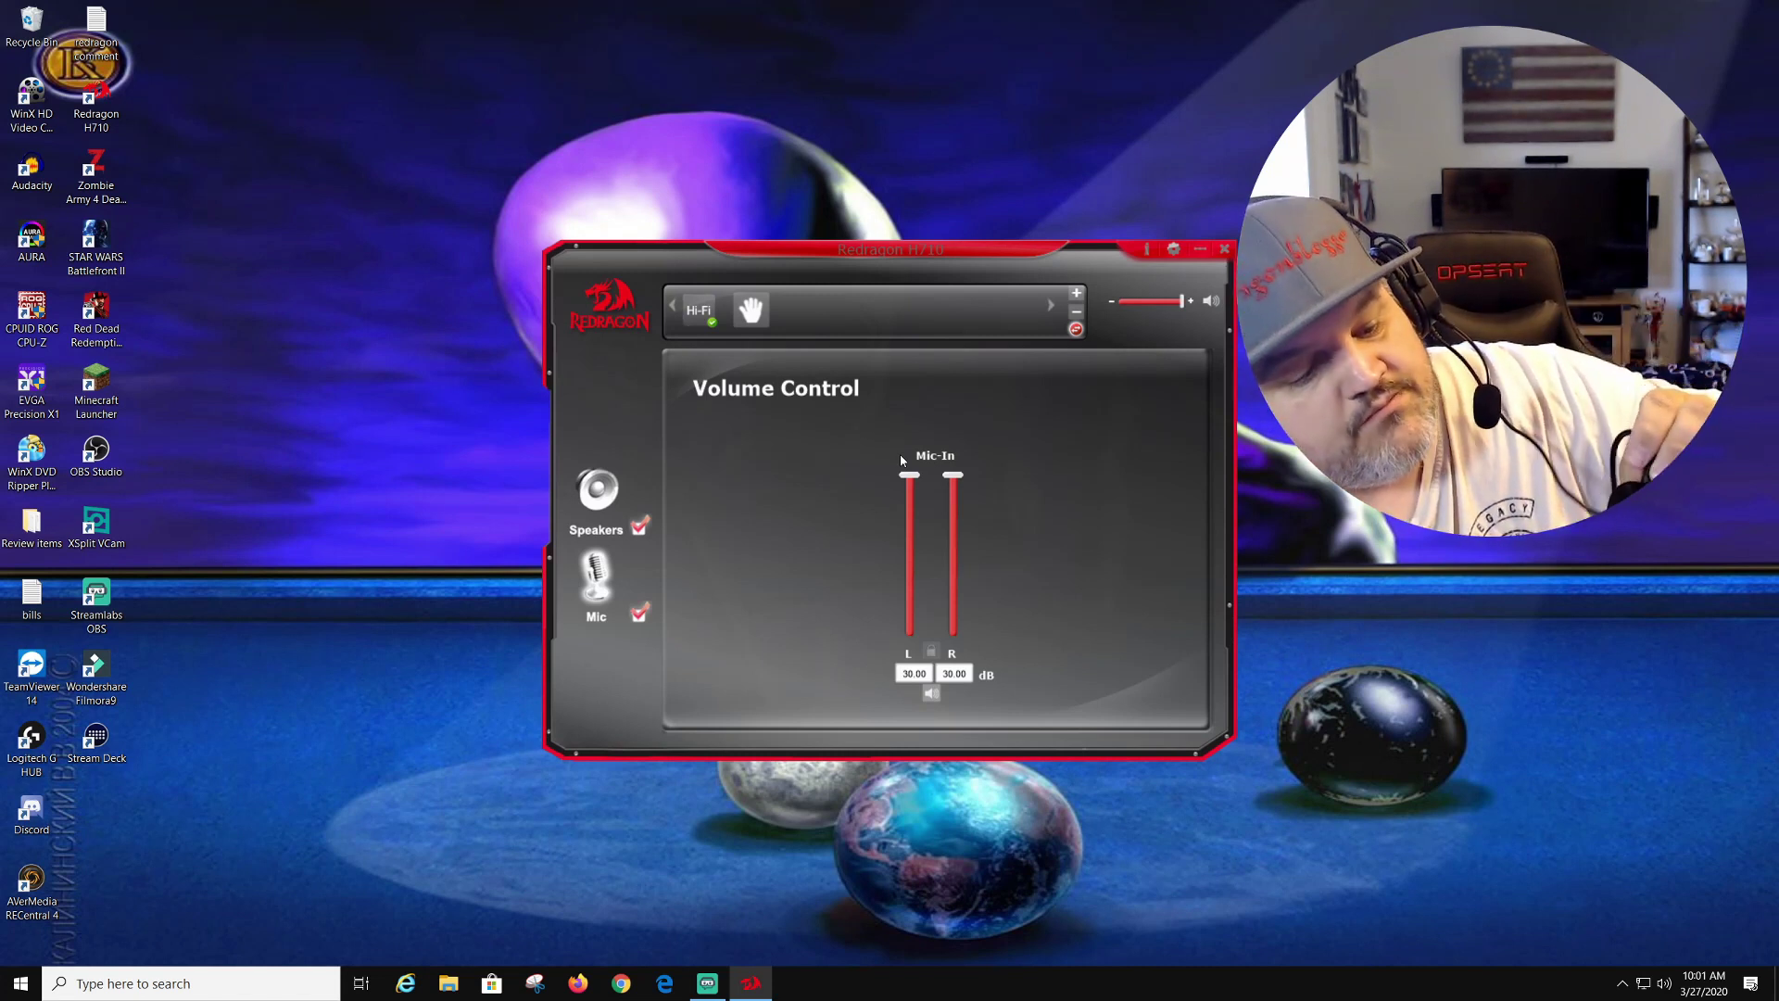
# - Nudge the headset volume up and down with the media keys, then mute the output
pyautogui.press('XF86AudioRaiseVolume')
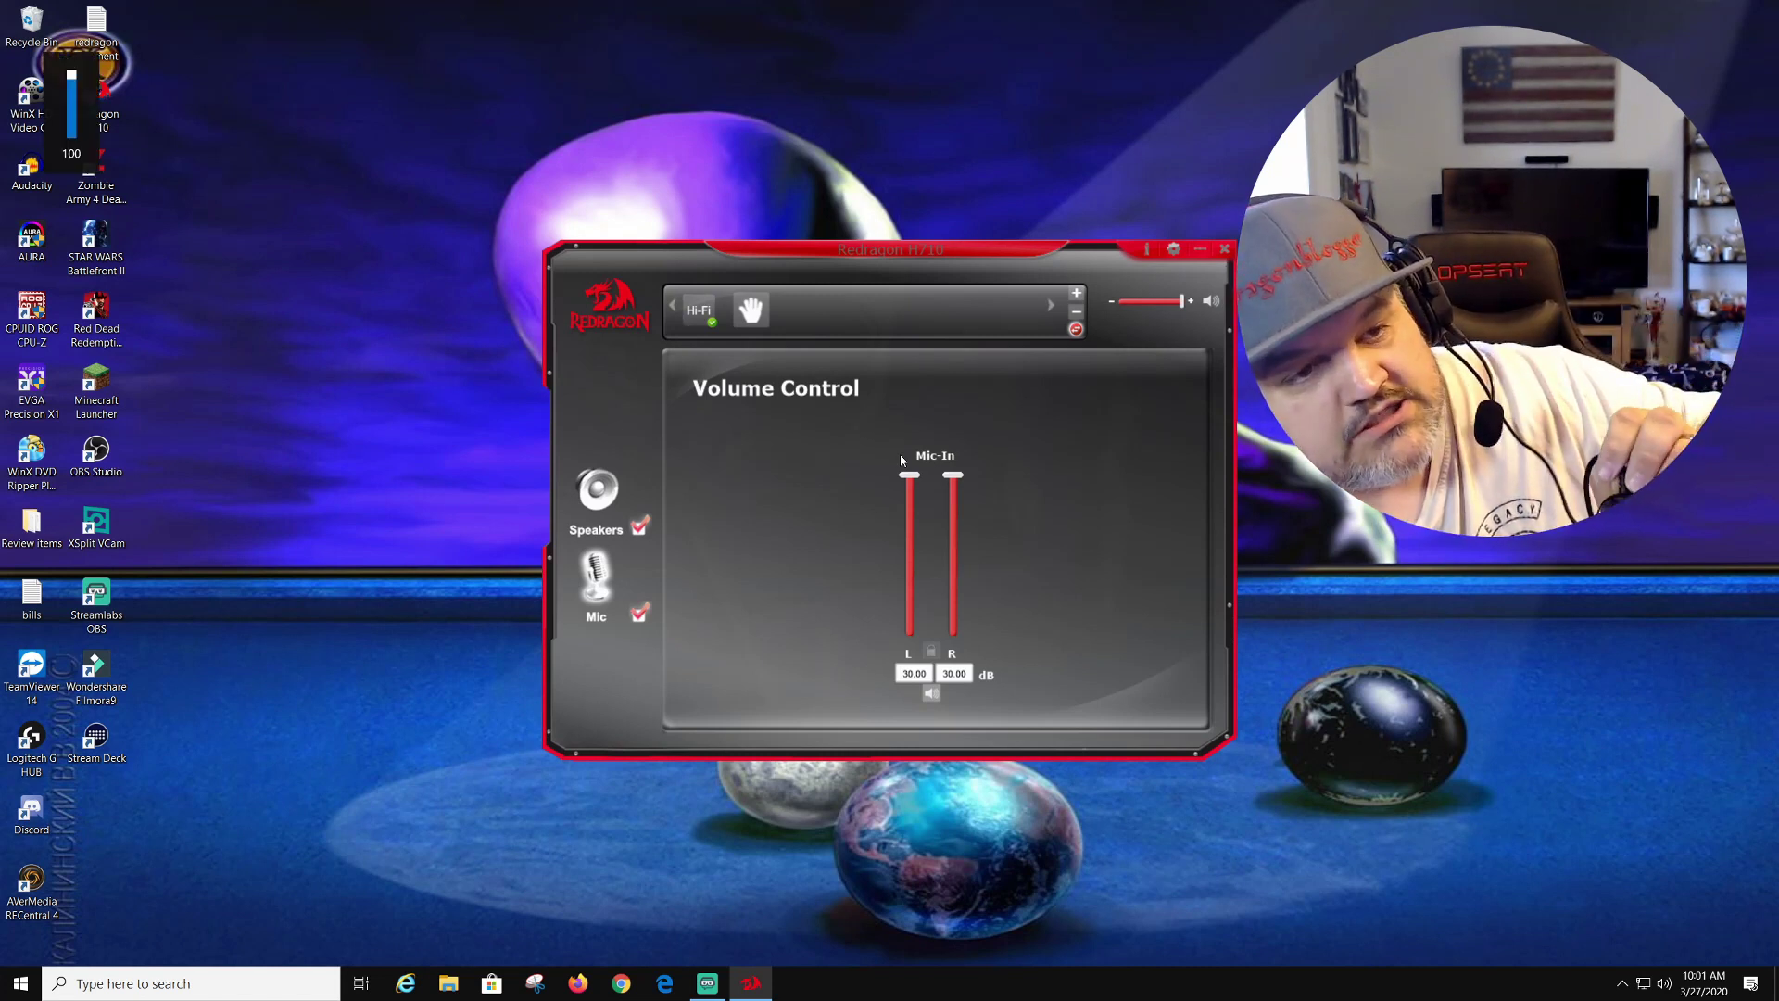
pyautogui.press('XF86AudioLowerVolume')
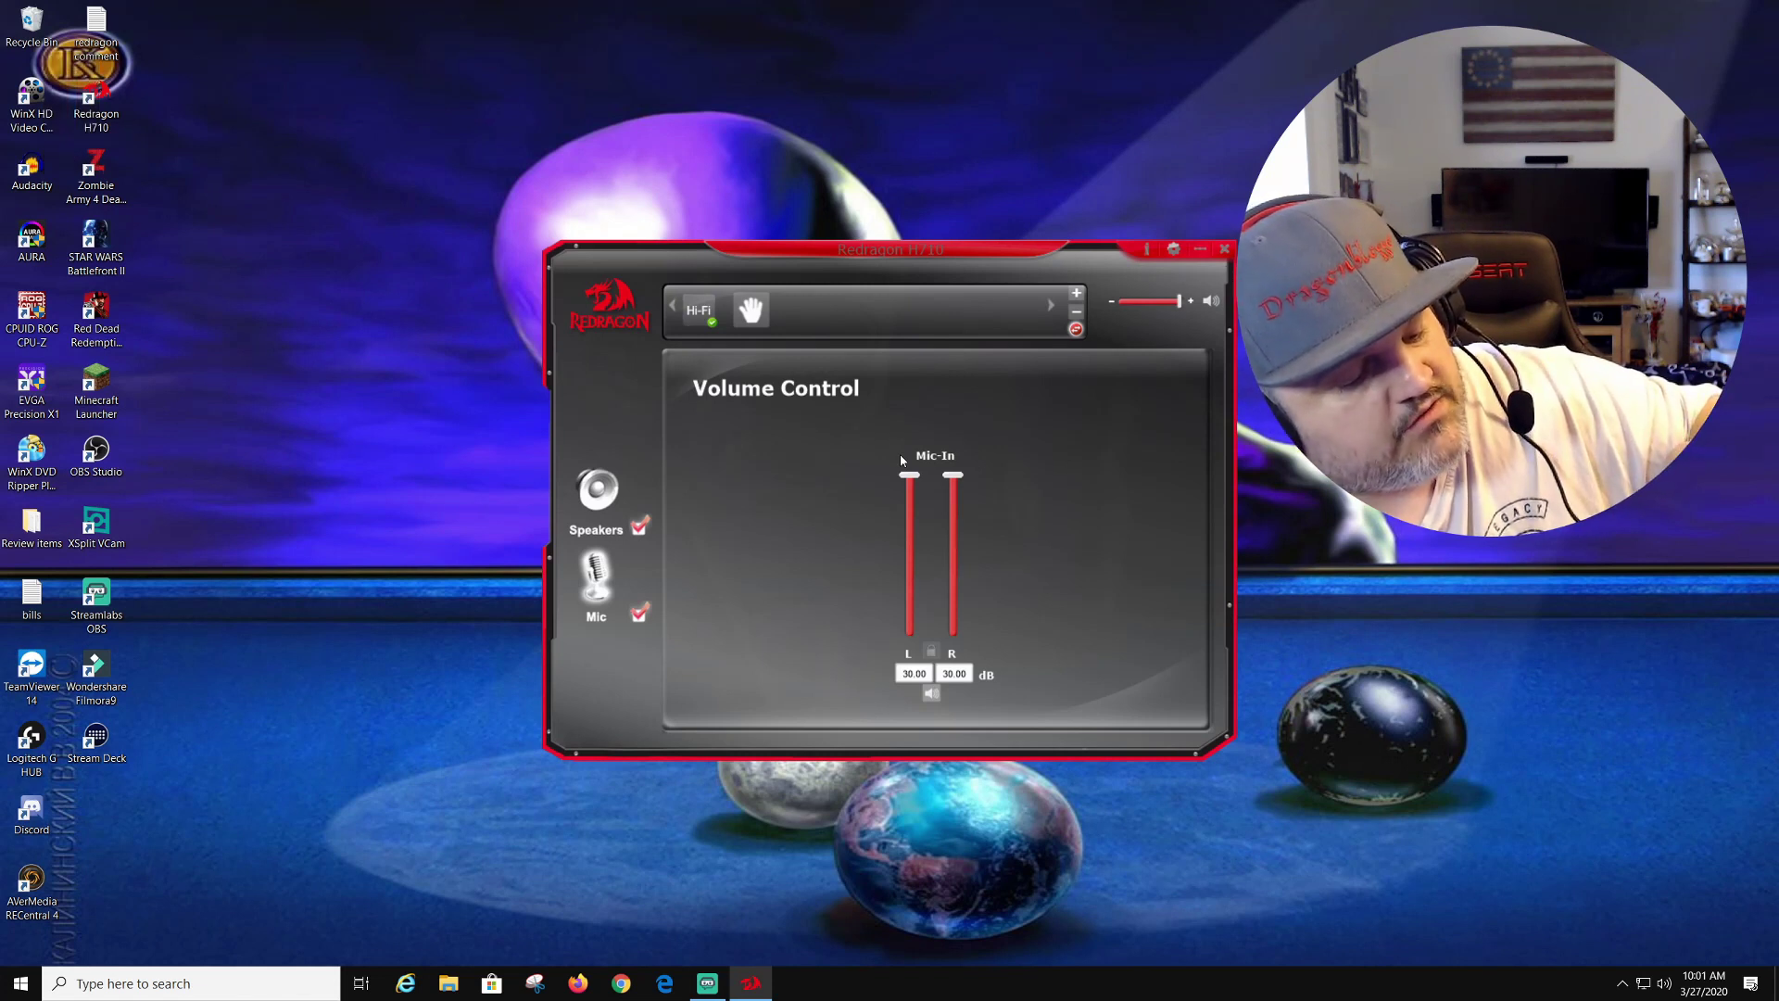
pyautogui.press('XF86AudioMute')
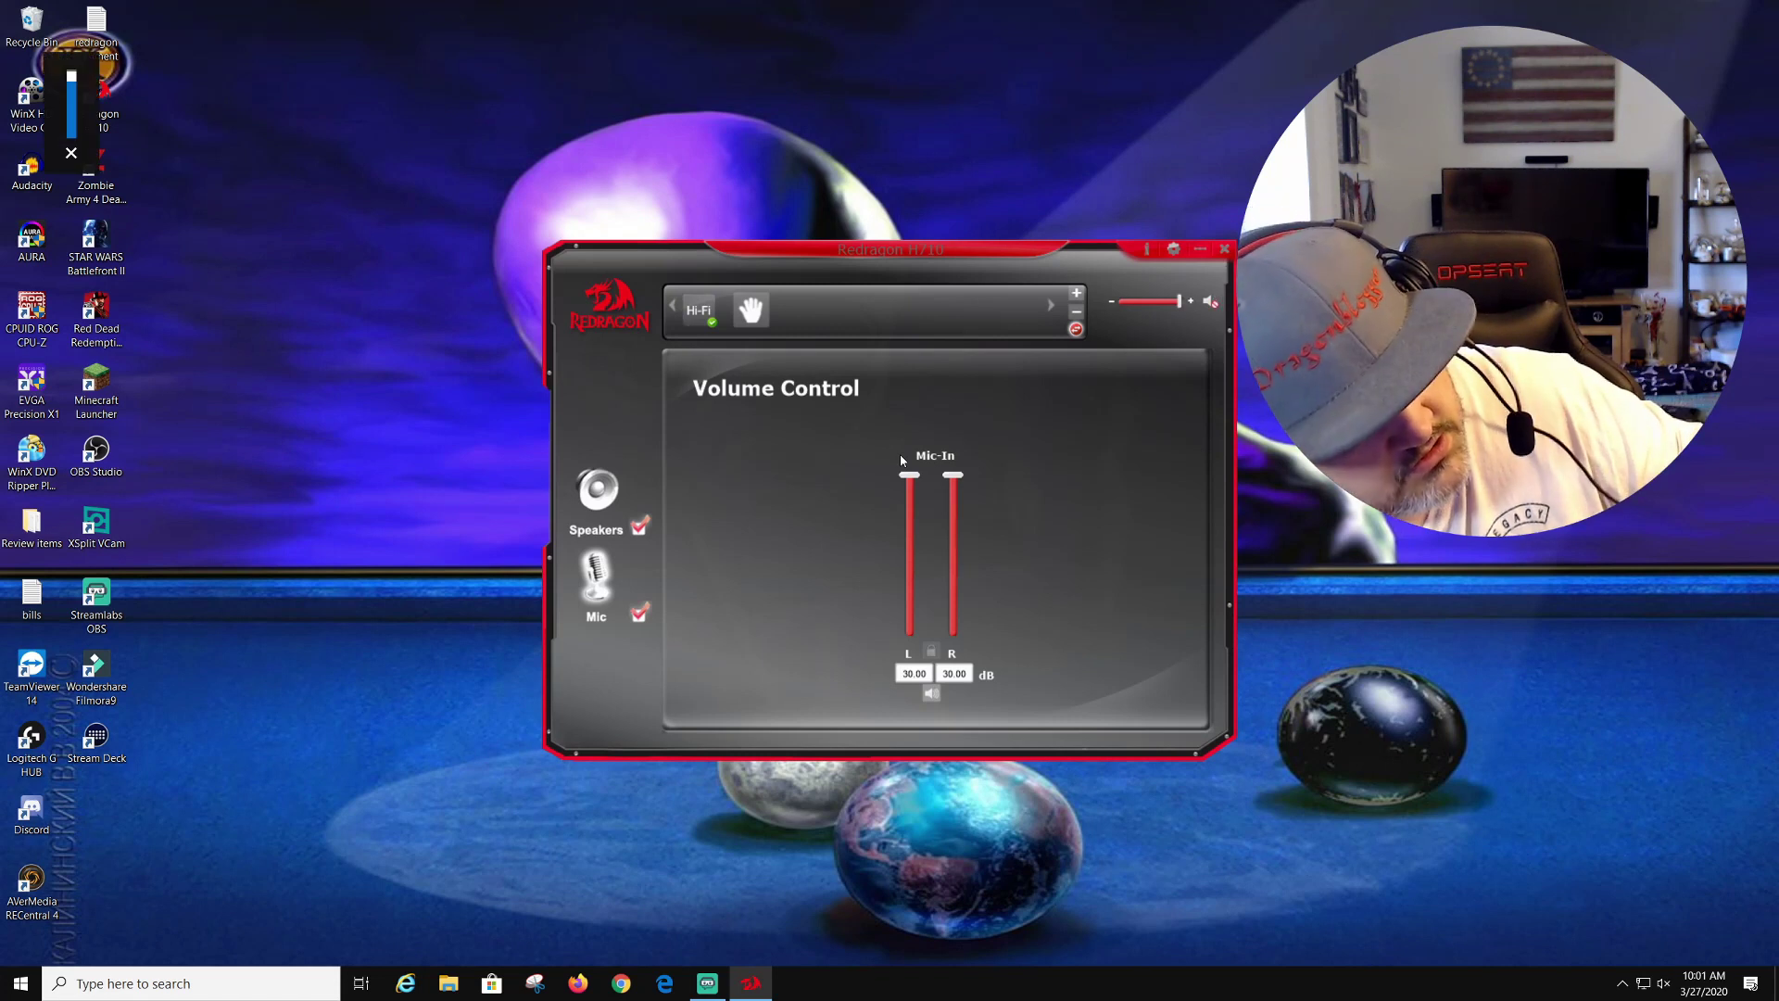